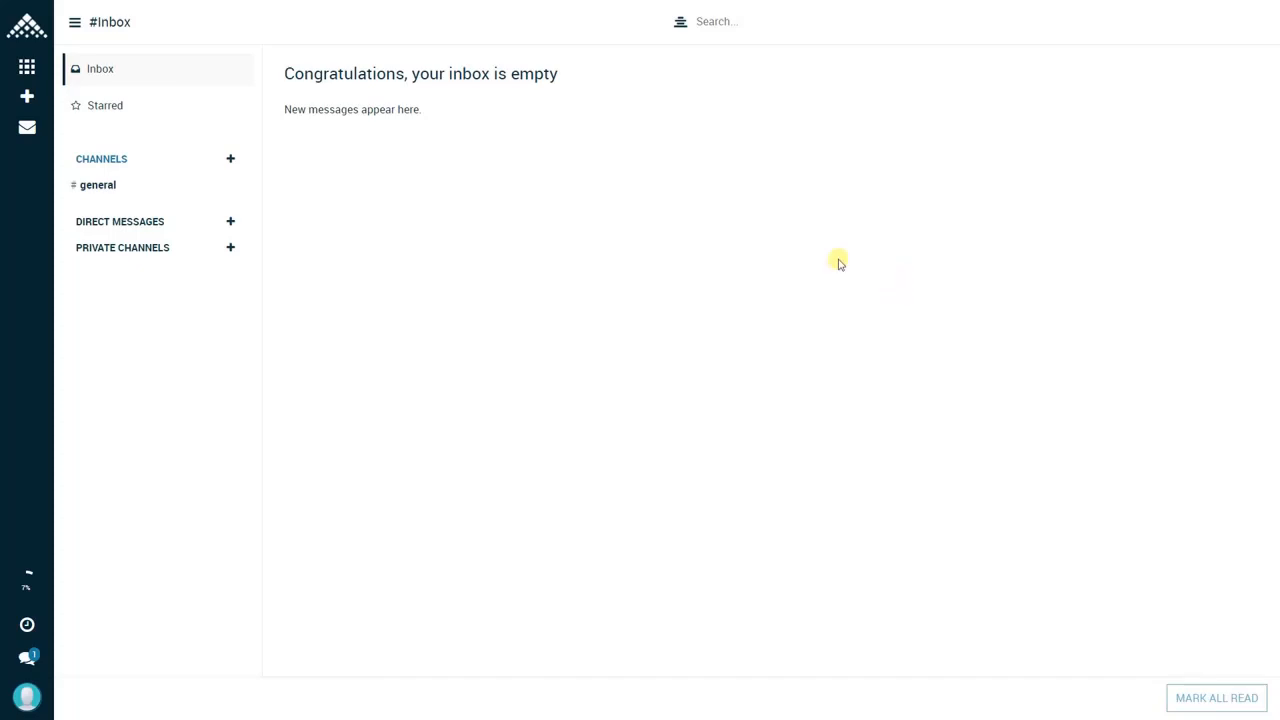
Step: Open the Stock Reorder Journal list in the Inventory module
click(27, 30)
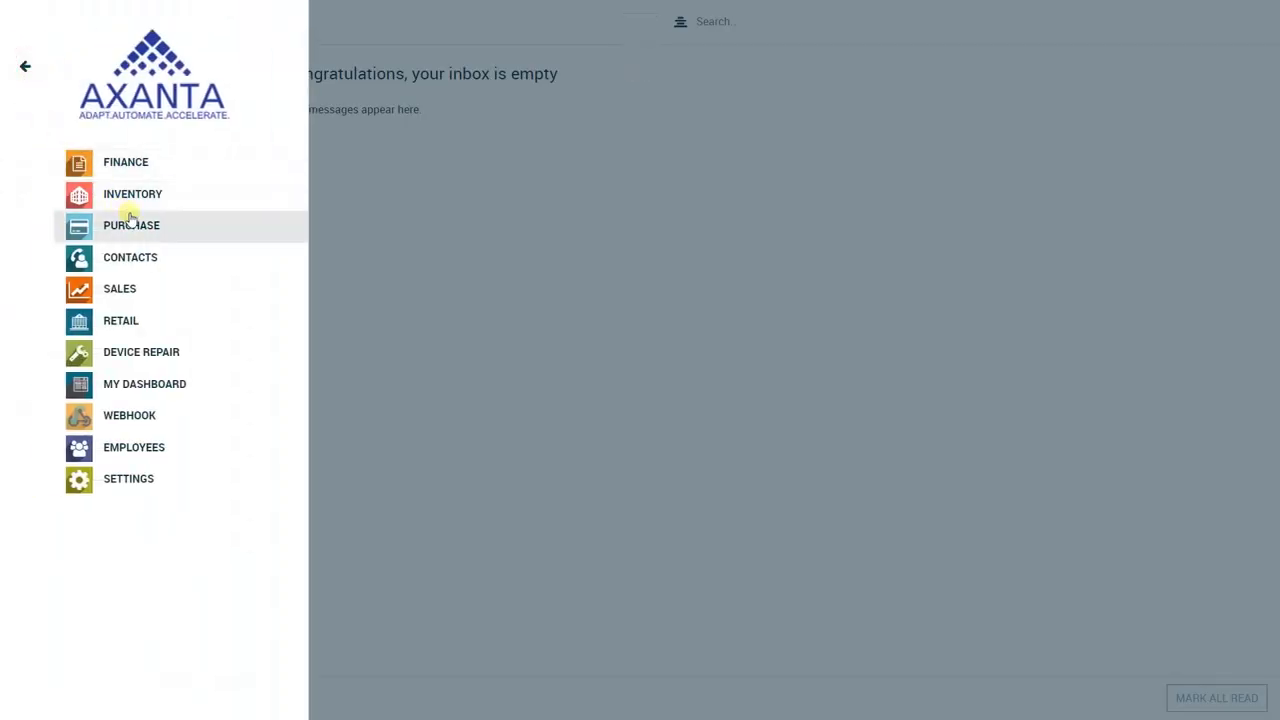
click(134, 195)
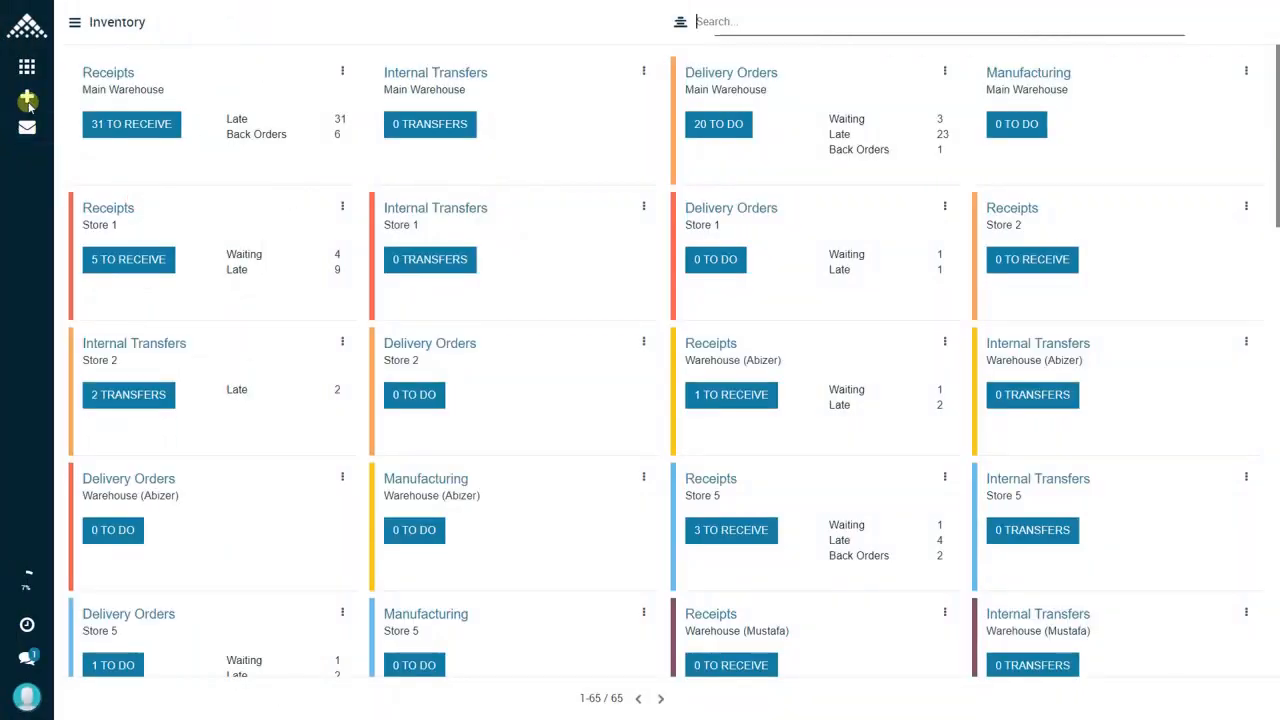
click(28, 96)
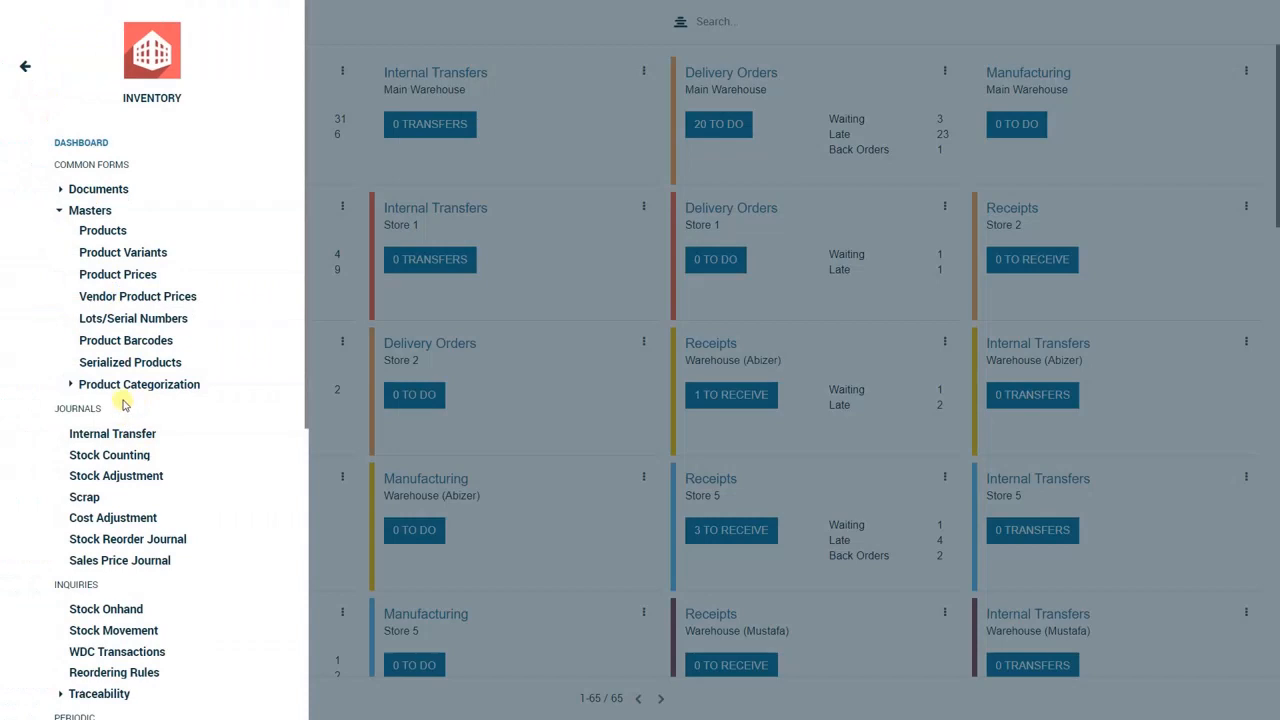
click(155, 541)
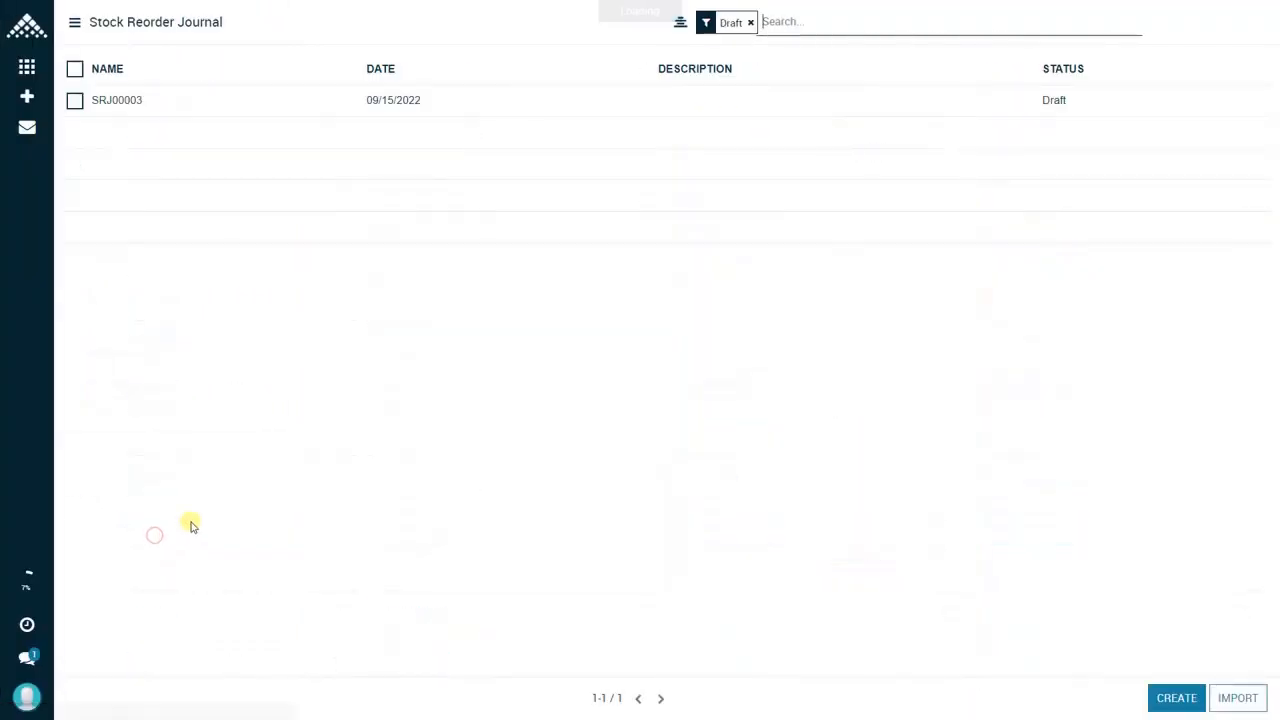
Step: Clear the Draft filter from the journal list and create a new stock reorder journal dated 09/09/2022
click(751, 24)
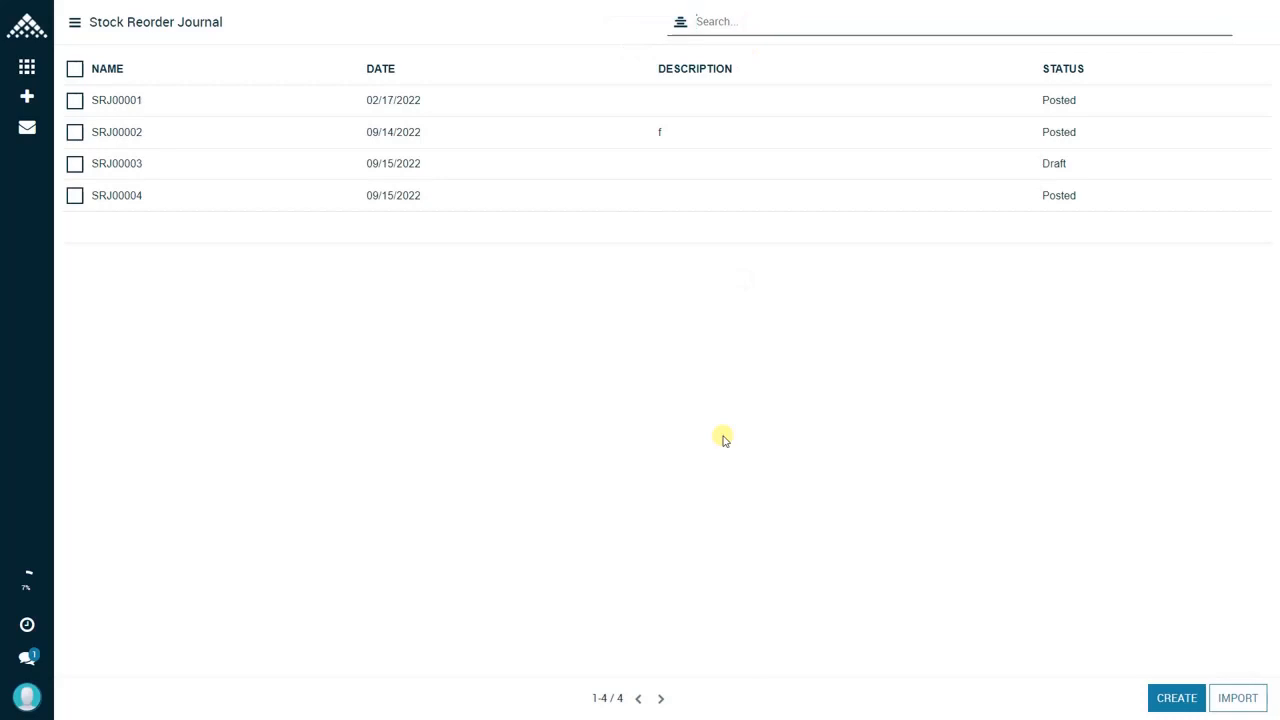
click(1177, 698)
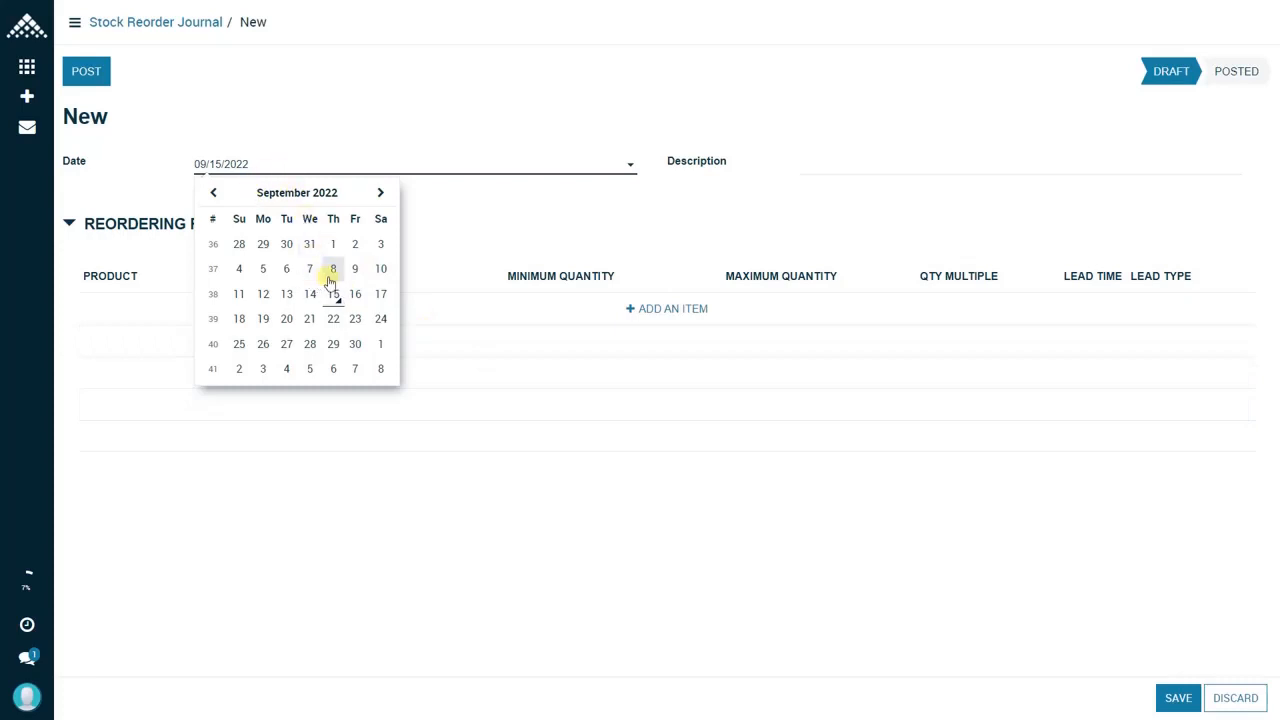
click(354, 269)
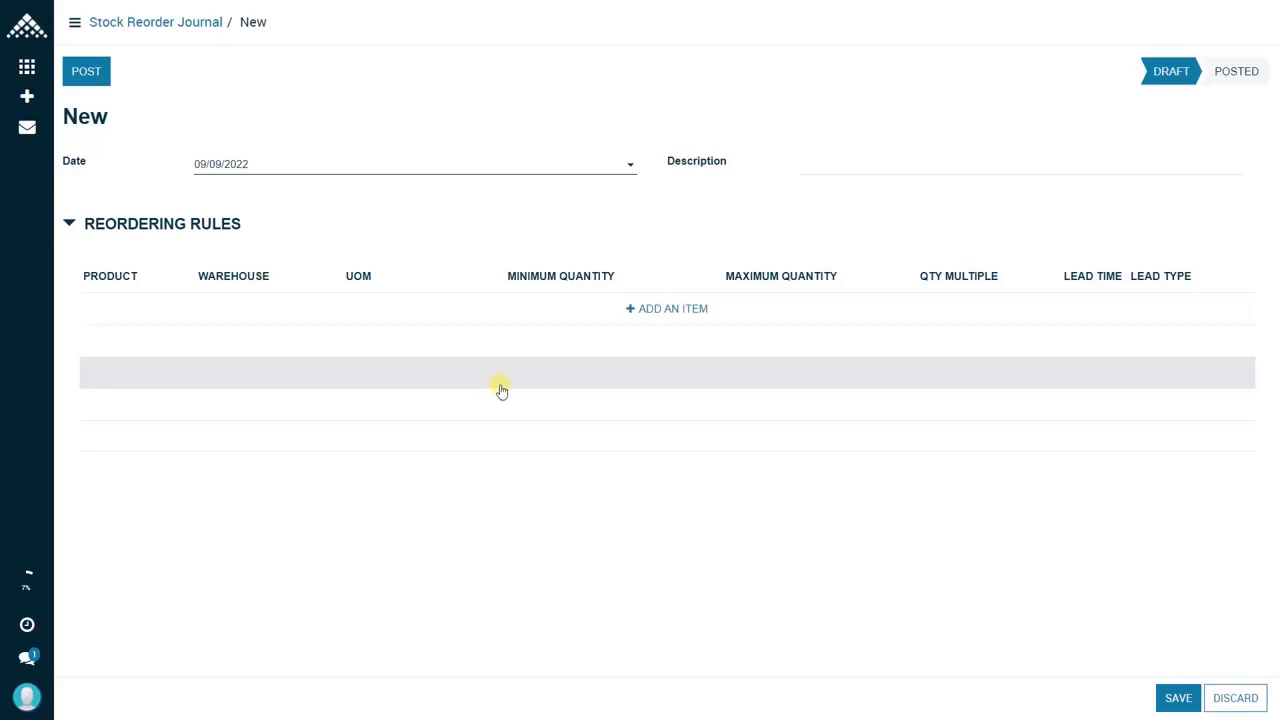
Step: Add a reordering rule for [100005] Popsockets Swarovski Crystal Silver in Main Warehouse with minimum quantity 50 and maximum quantity 100
click(661, 316)
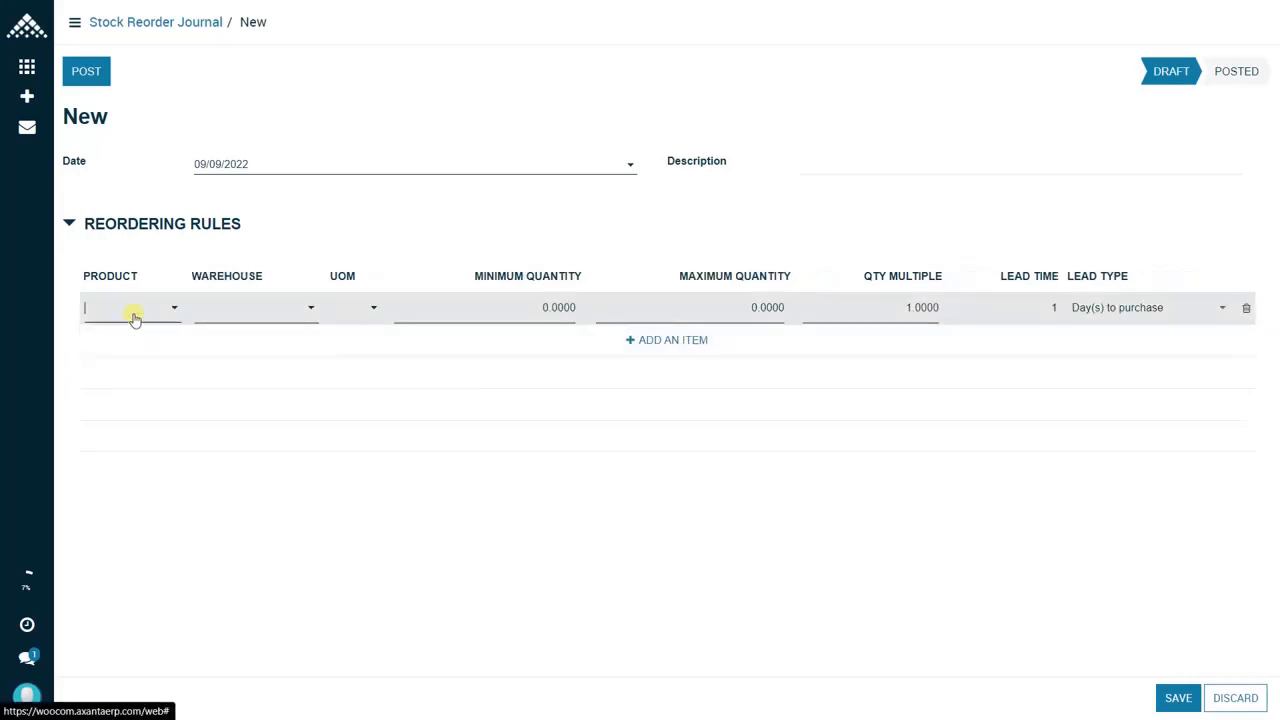
click(132, 312)
click(157, 340)
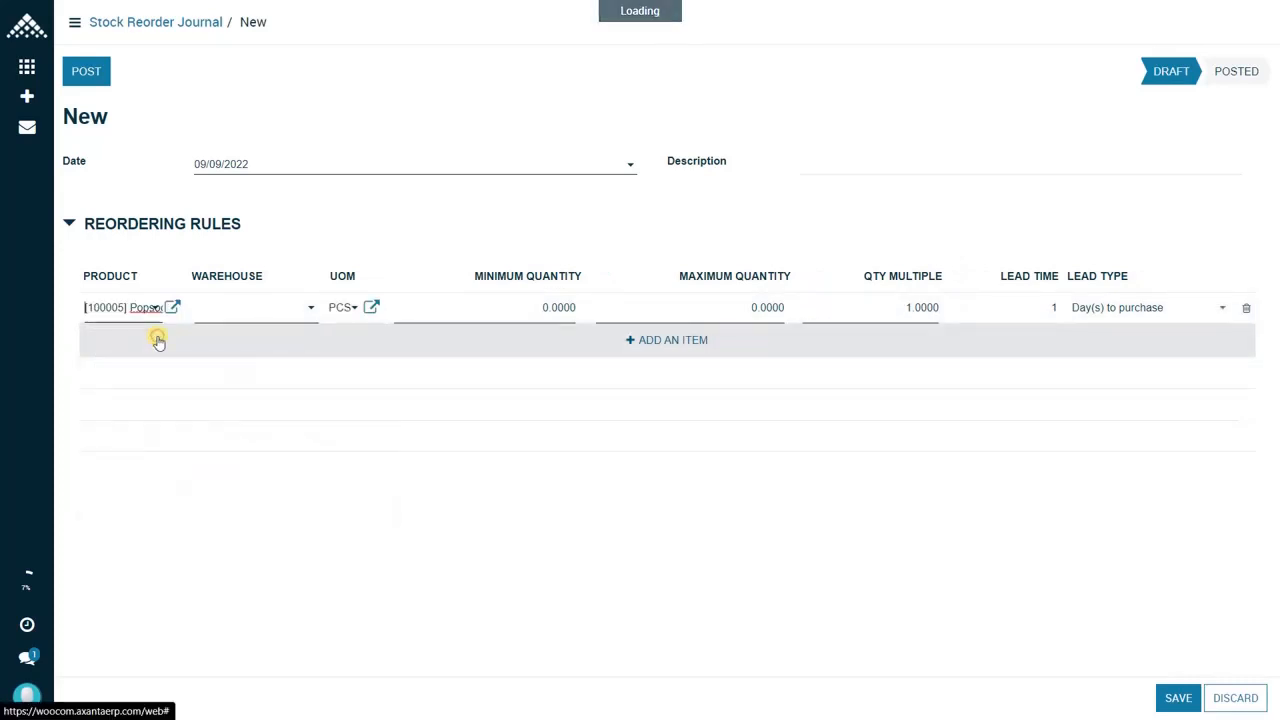
click(248, 318)
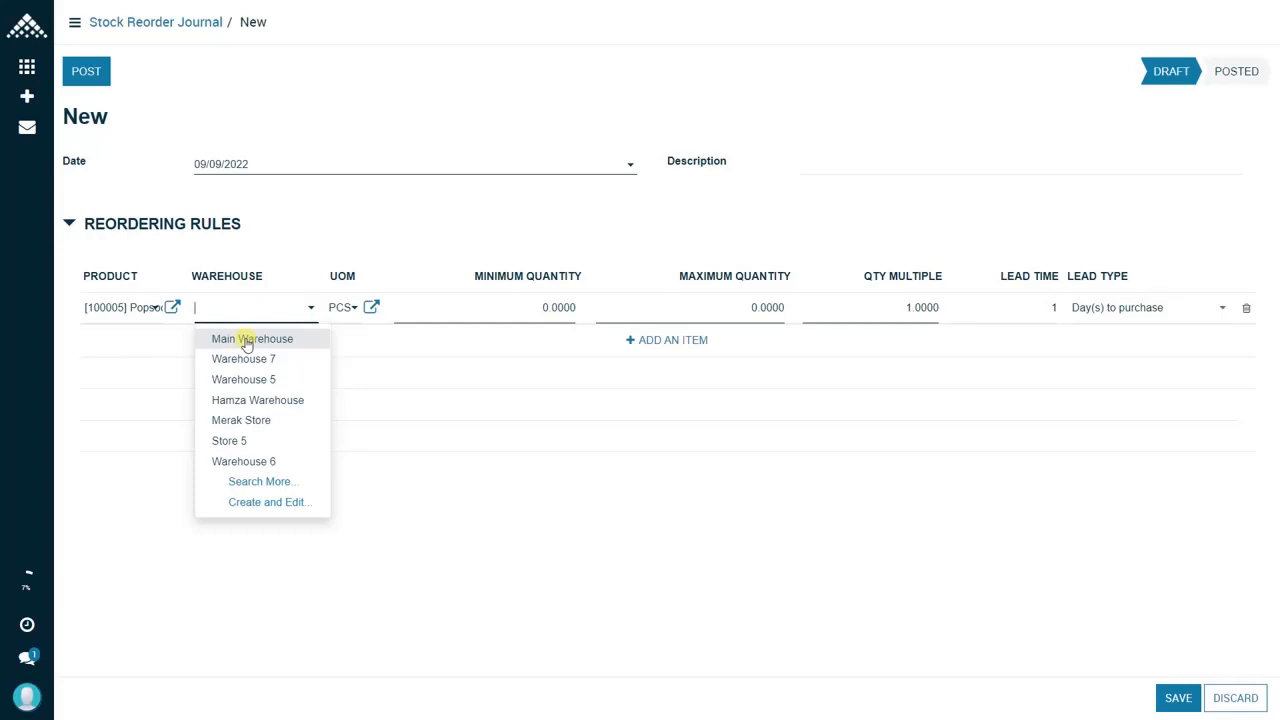
click(247, 340)
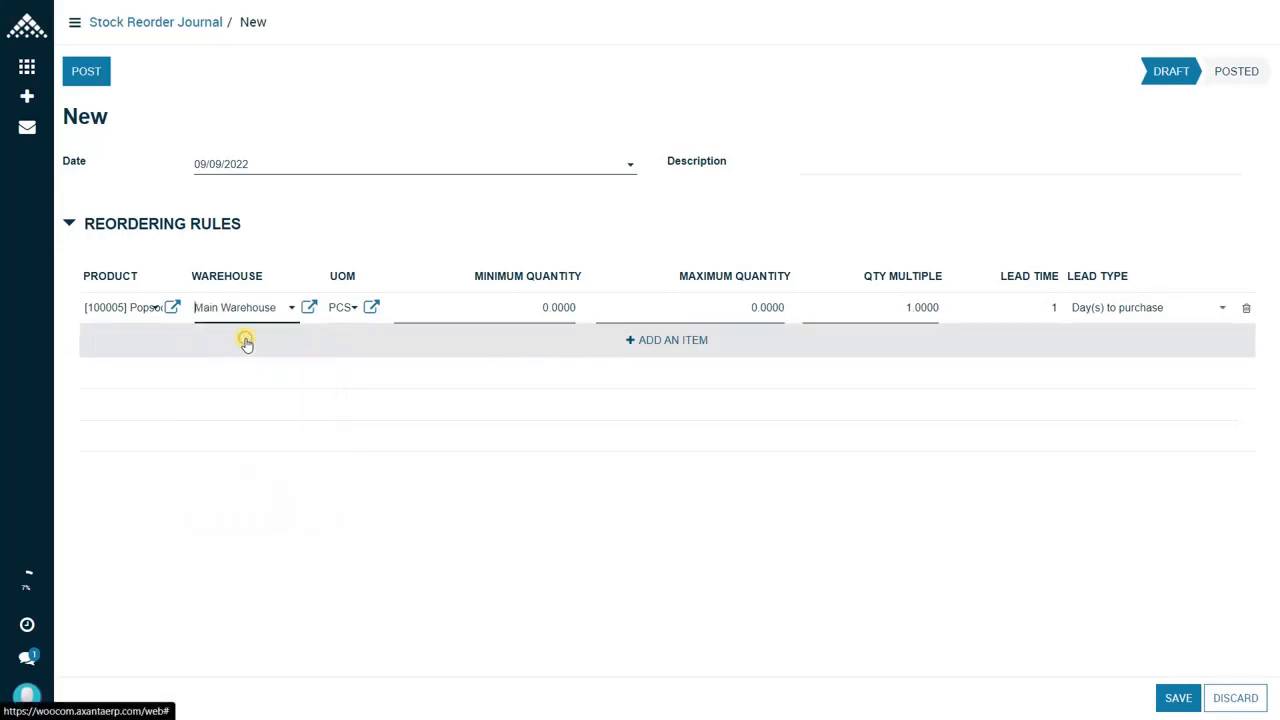
click(506, 319)
text(5)
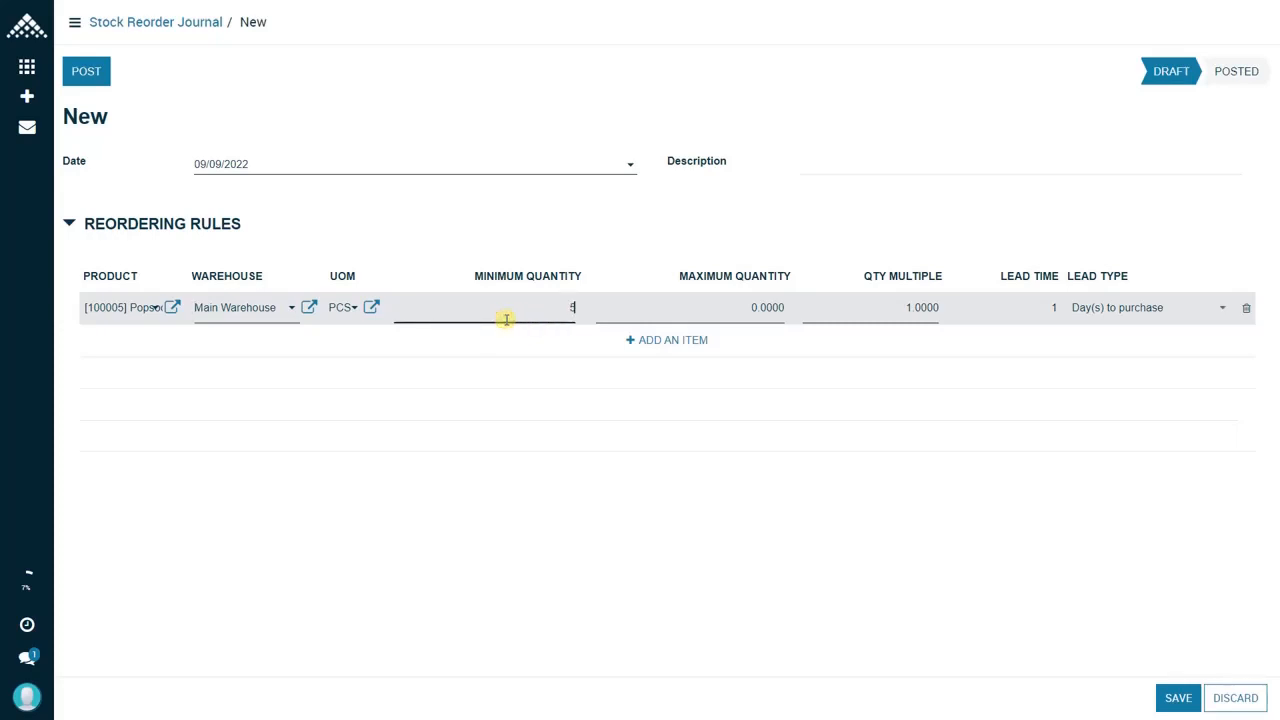
text(0)
click(741, 307)
text(100)
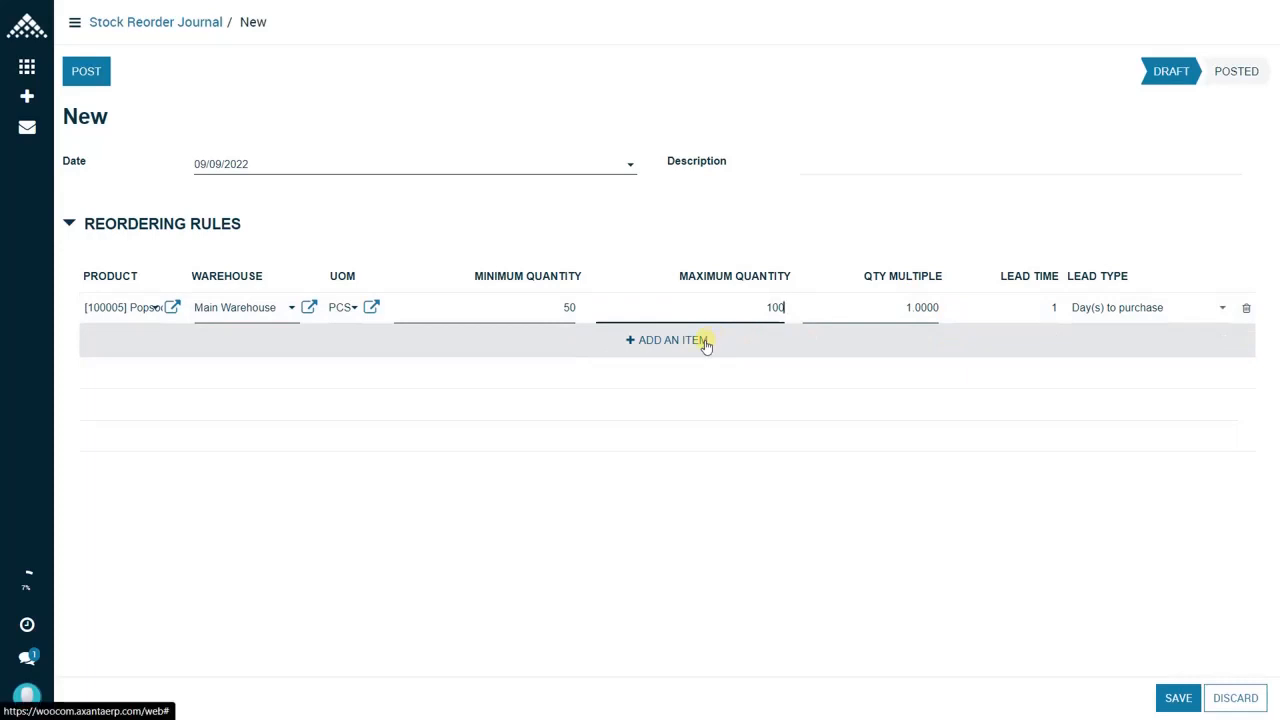
Step: Add a reordering rule for [100028] Popsockets Black Panther Blue in Store 1 with minimum quantity 5 and maximum quantity 10
click(672, 340)
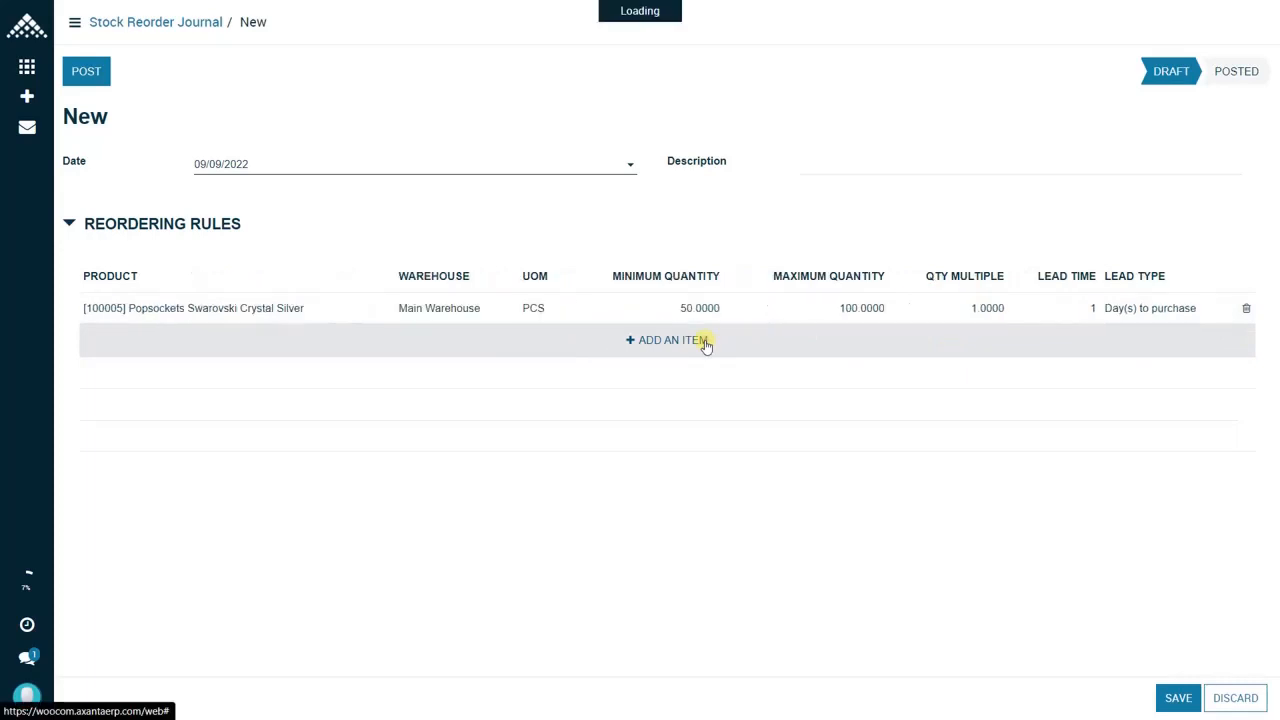
click(216, 350)
click(188, 432)
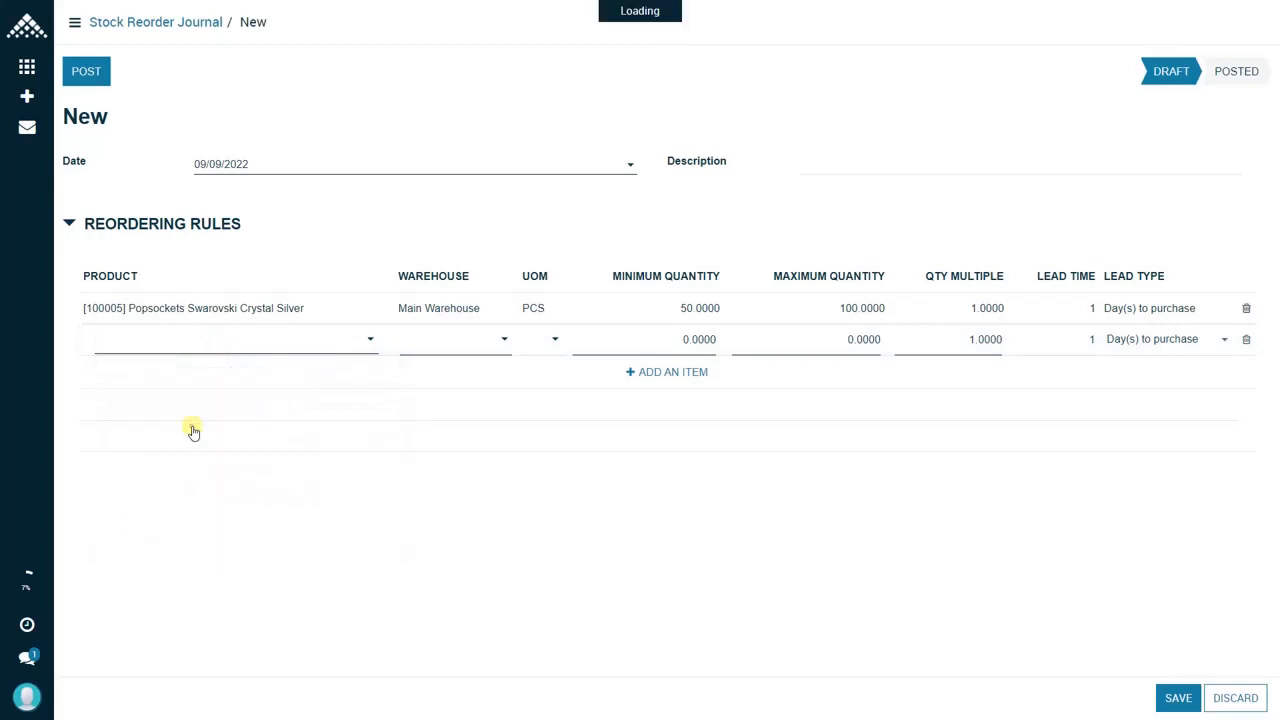
click(460, 338)
text(S)
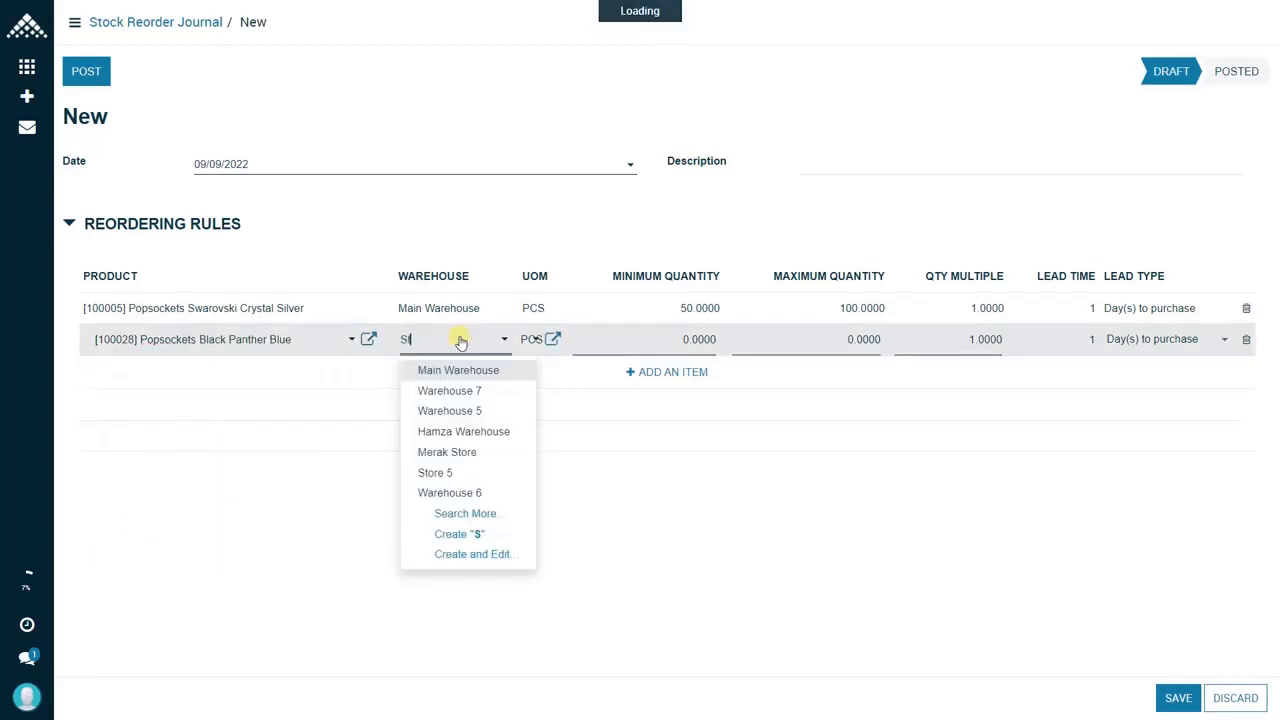
text(tor)
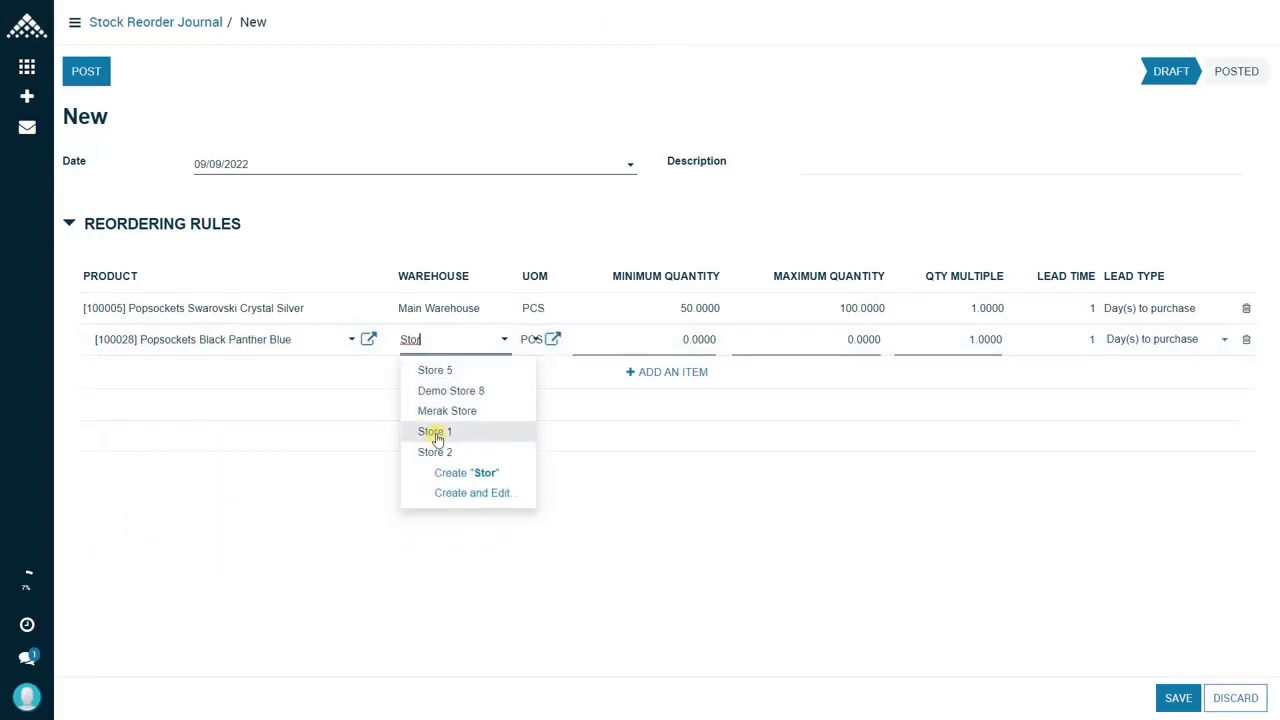
click(436, 438)
click(670, 347)
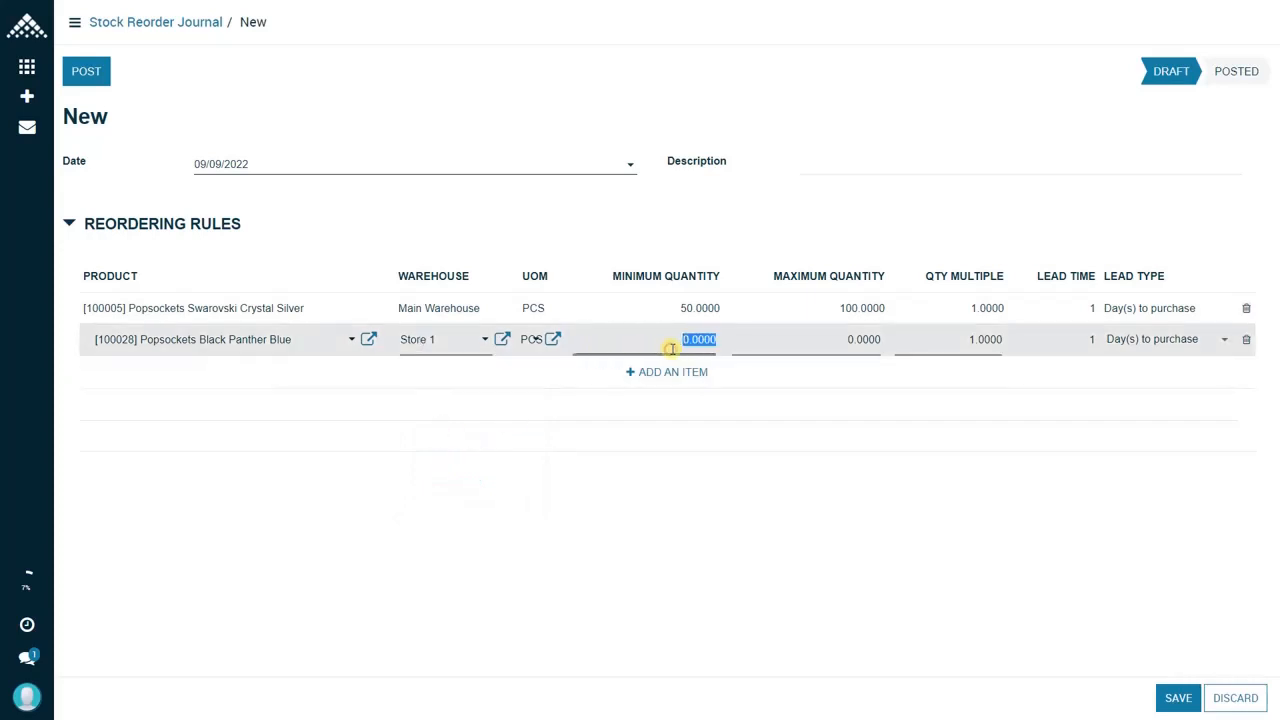
text(5)
click(832, 341)
text(10)
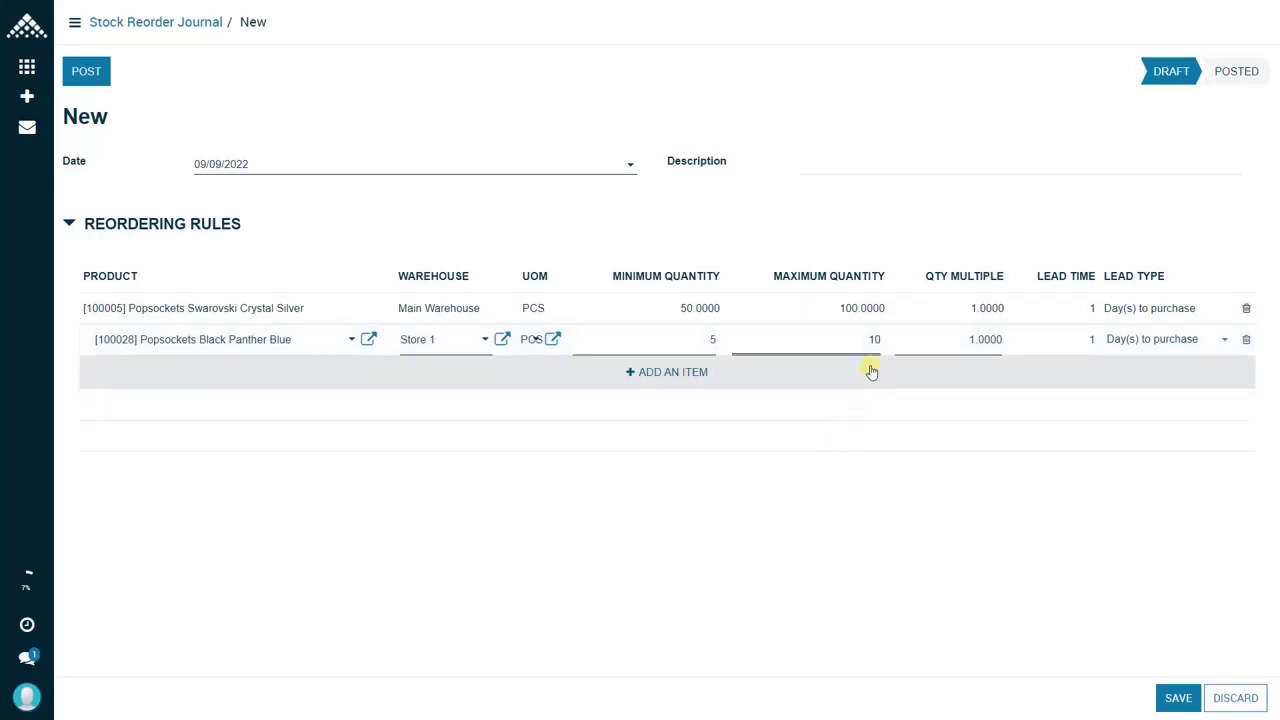
Step: Commit the second rule, remove the extra blank line below it, and save the journal
click(872, 372)
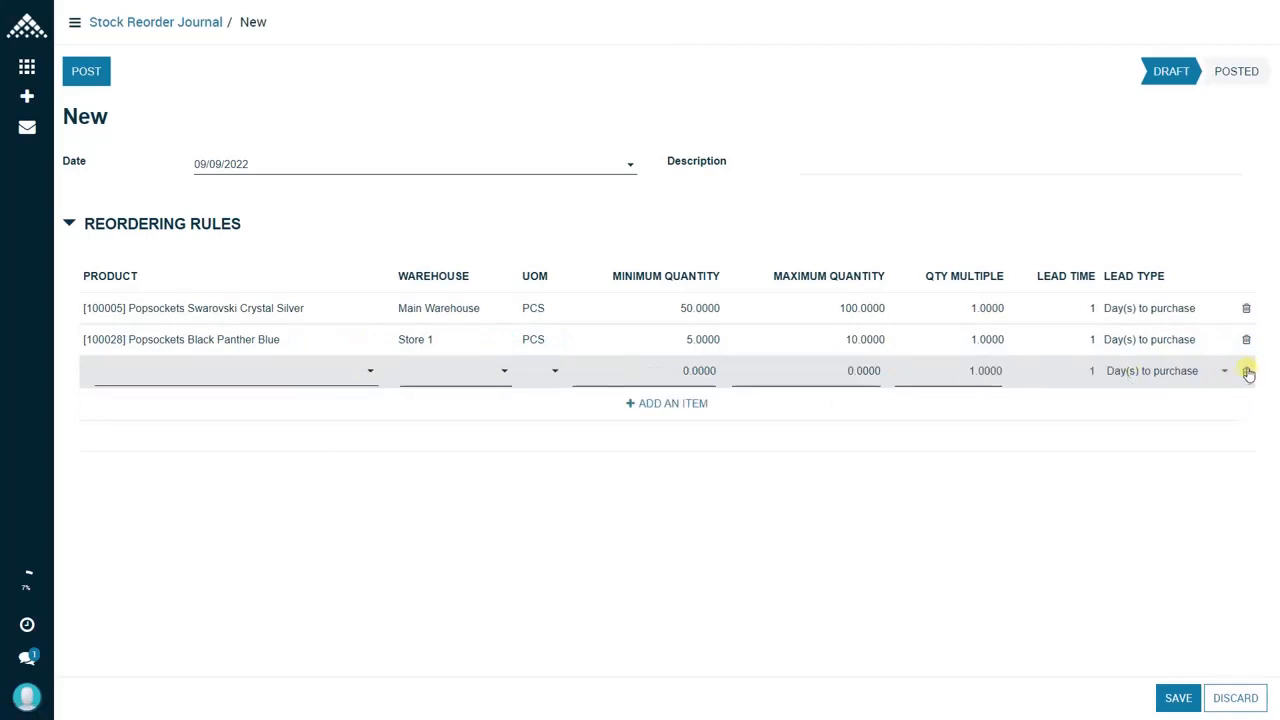
click(1246, 371)
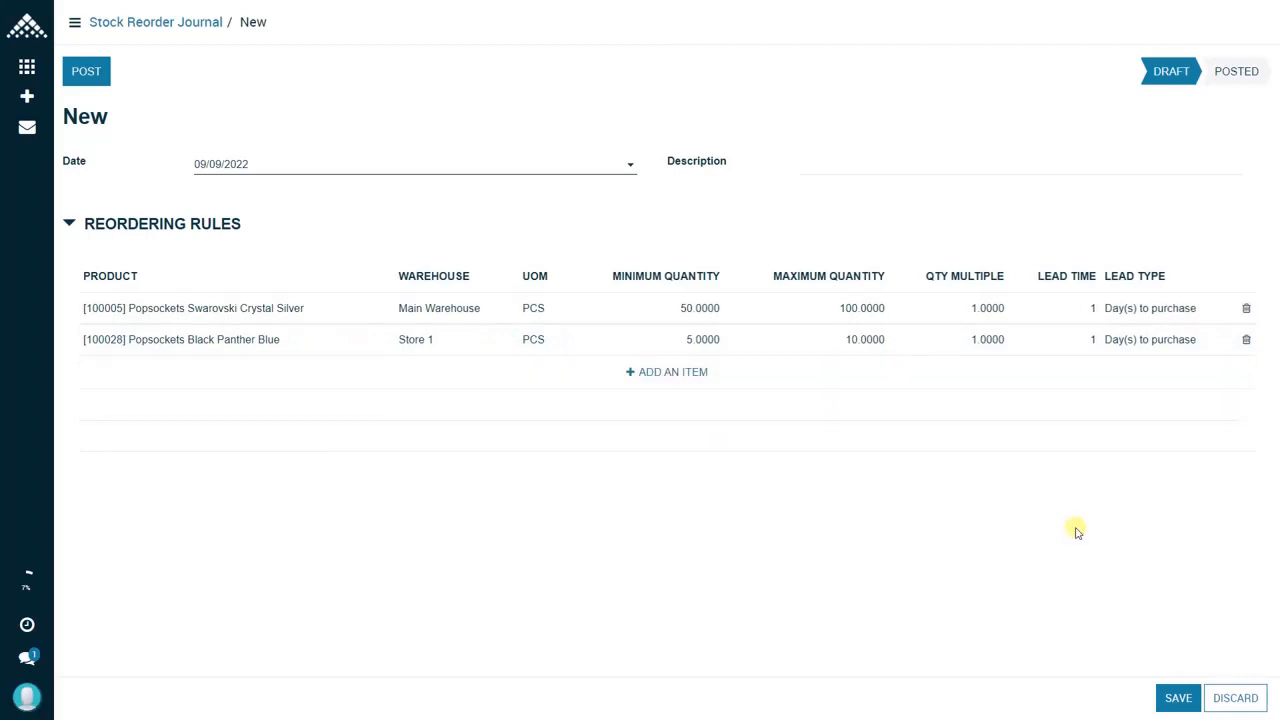
click(1176, 699)
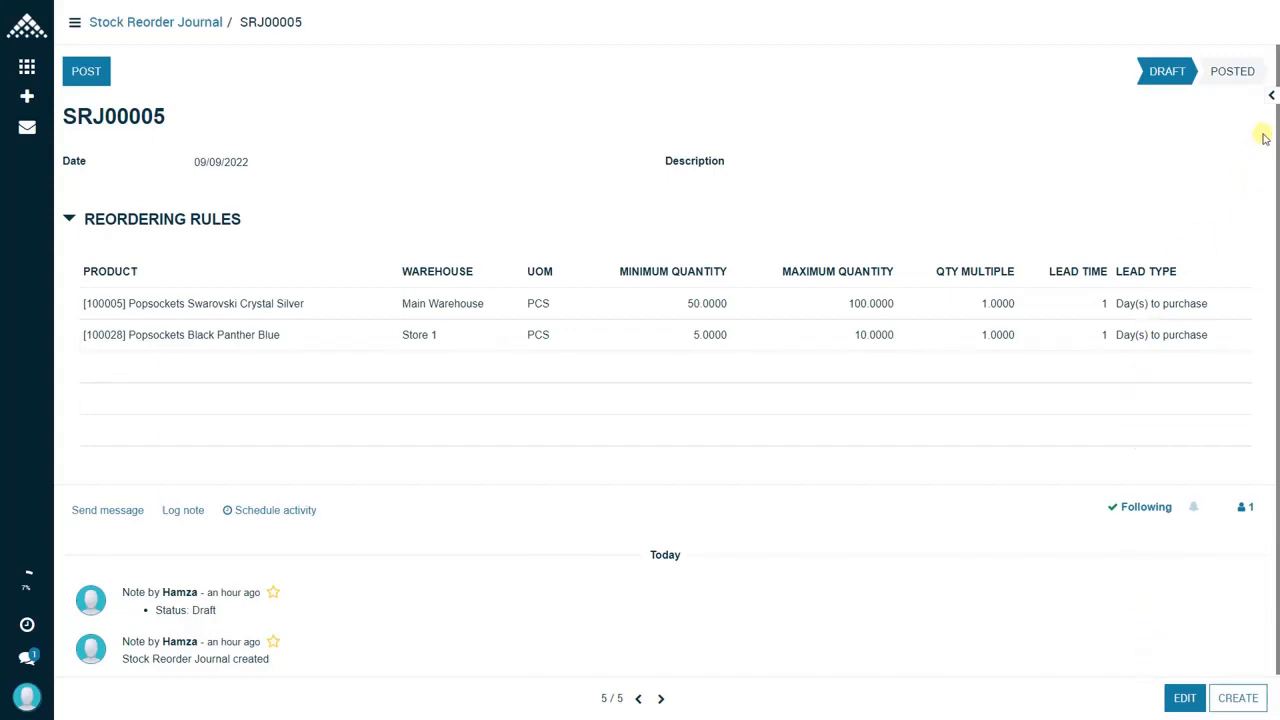
Step: Open Import Reordering Rules for the saved journal and download the CSV import format
click(1272, 98)
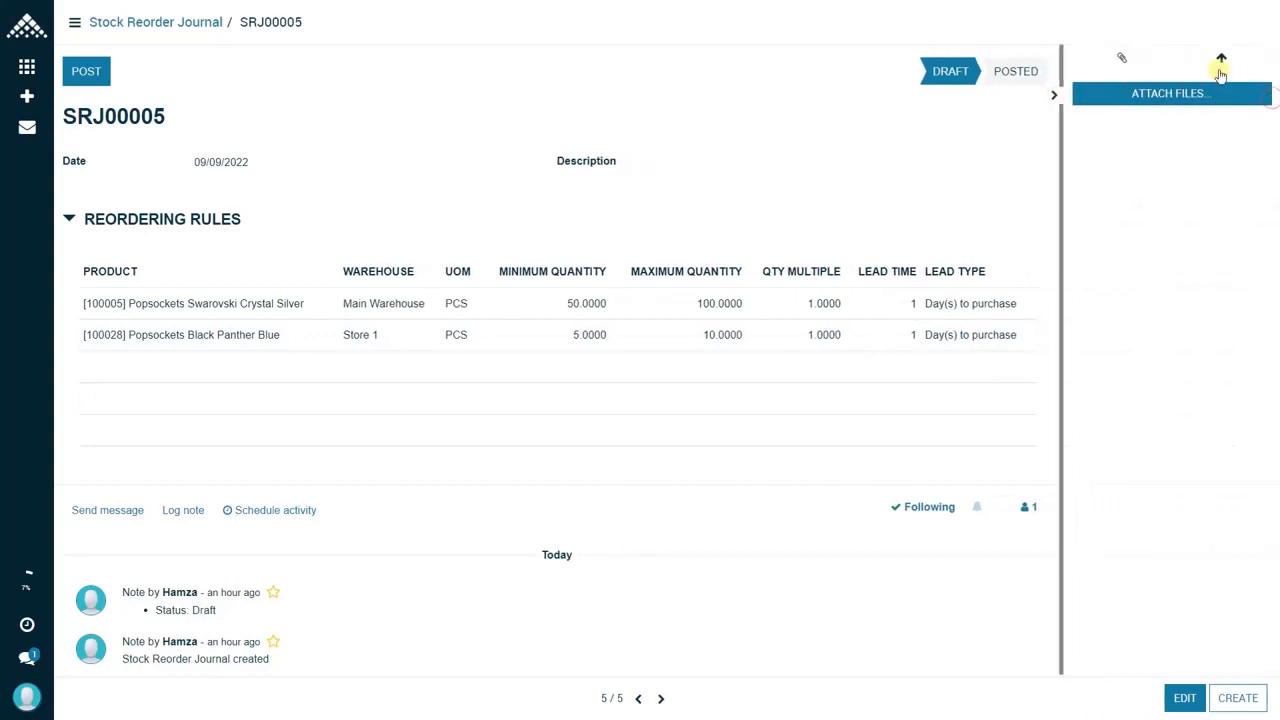
click(1219, 62)
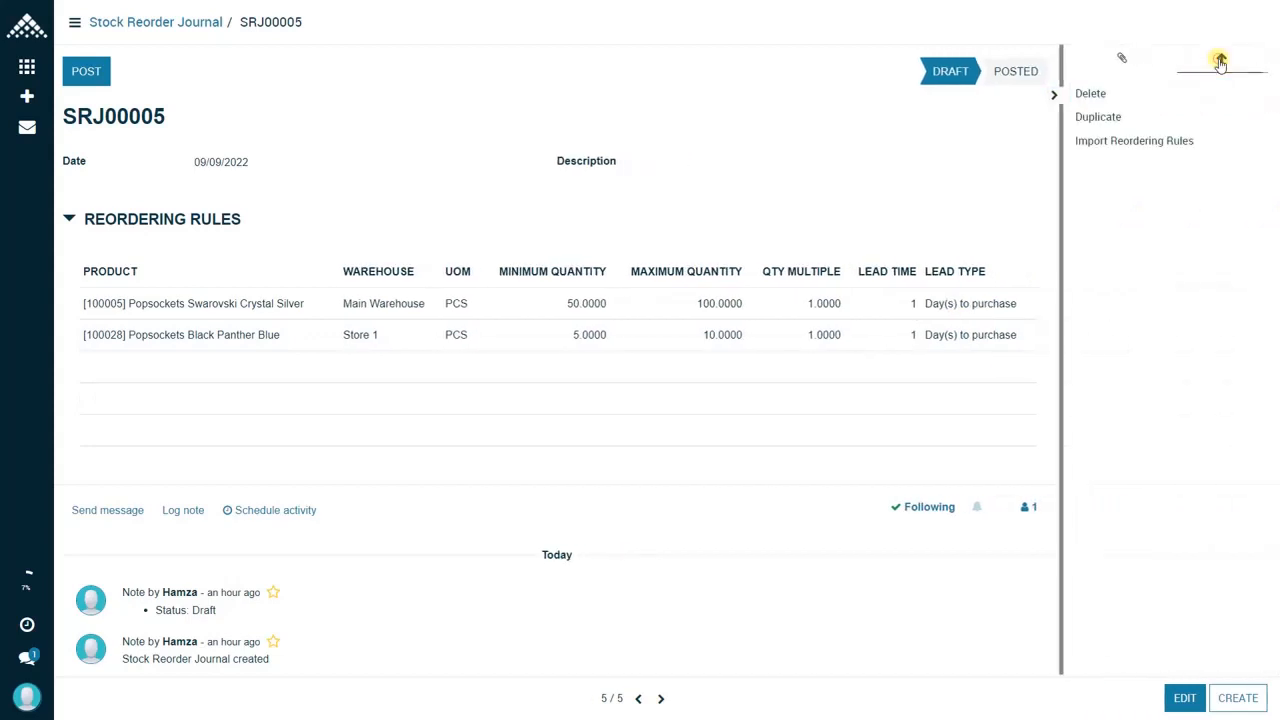
click(1168, 146)
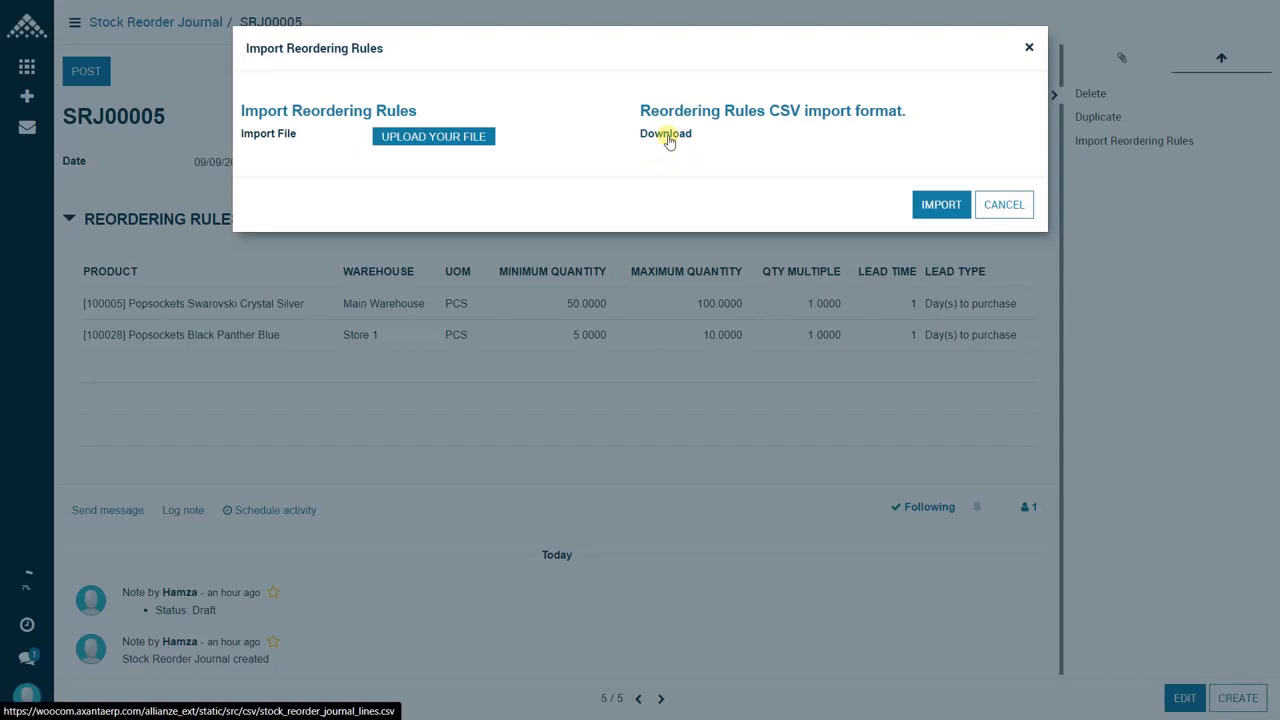
click(669, 141)
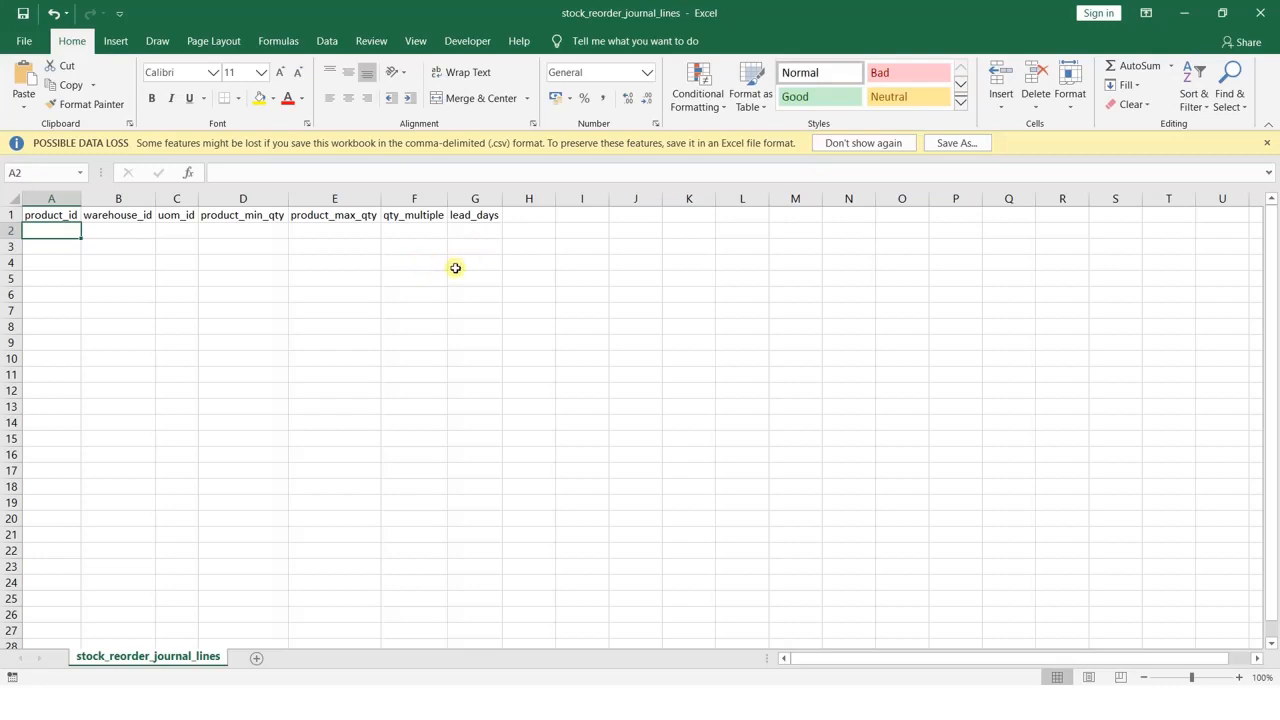
Step: Switch to the stock_reorder_journal_lines file in Excel and enter 1 for both qty_multiple and lead_days in row 2
click(418, 233)
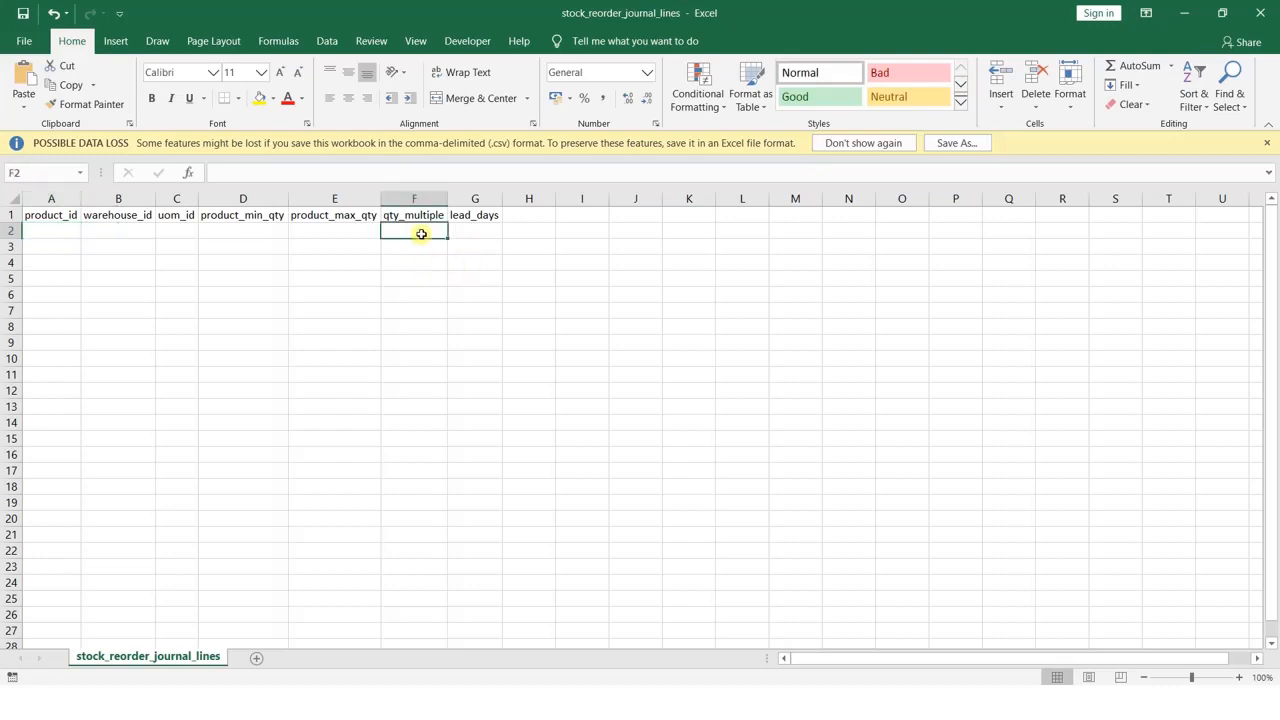
text(1)
click(474, 232)
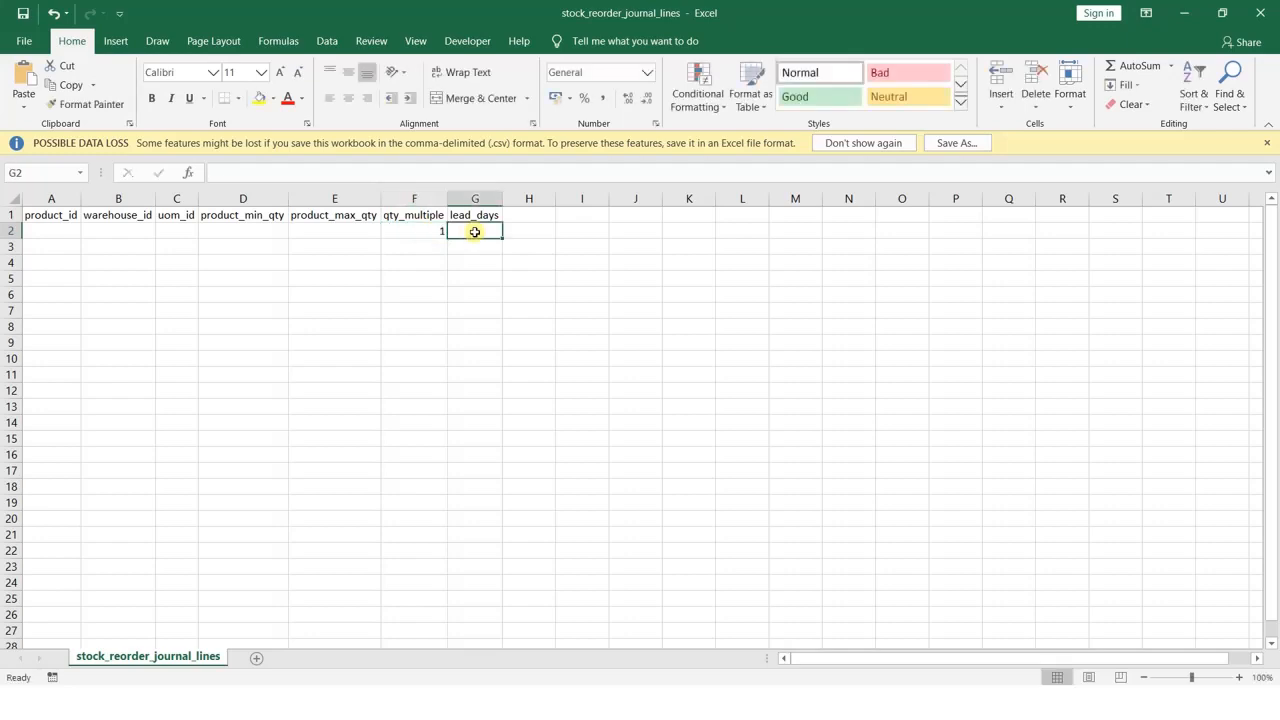
text(1)
click(589, 300)
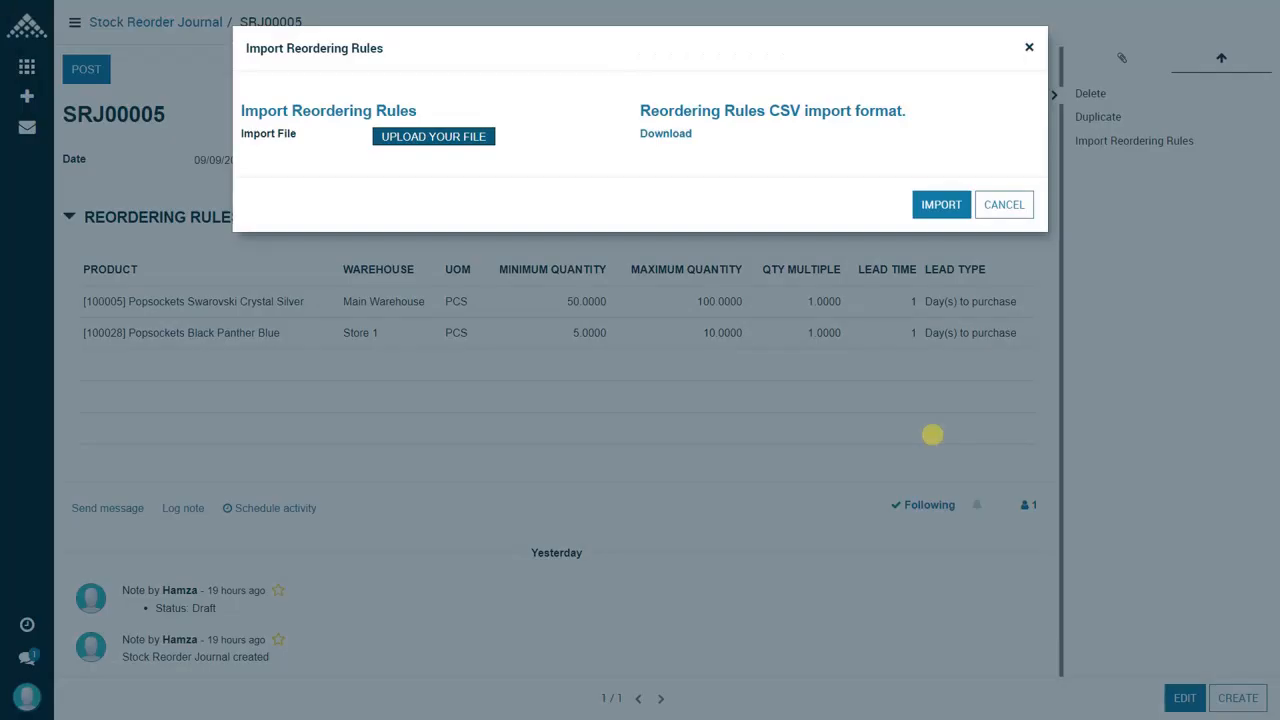
Step: Upload stock_reorder_journal_lines.csv, import its reordering rules into the journal, and review the imported lines
click(465, 140)
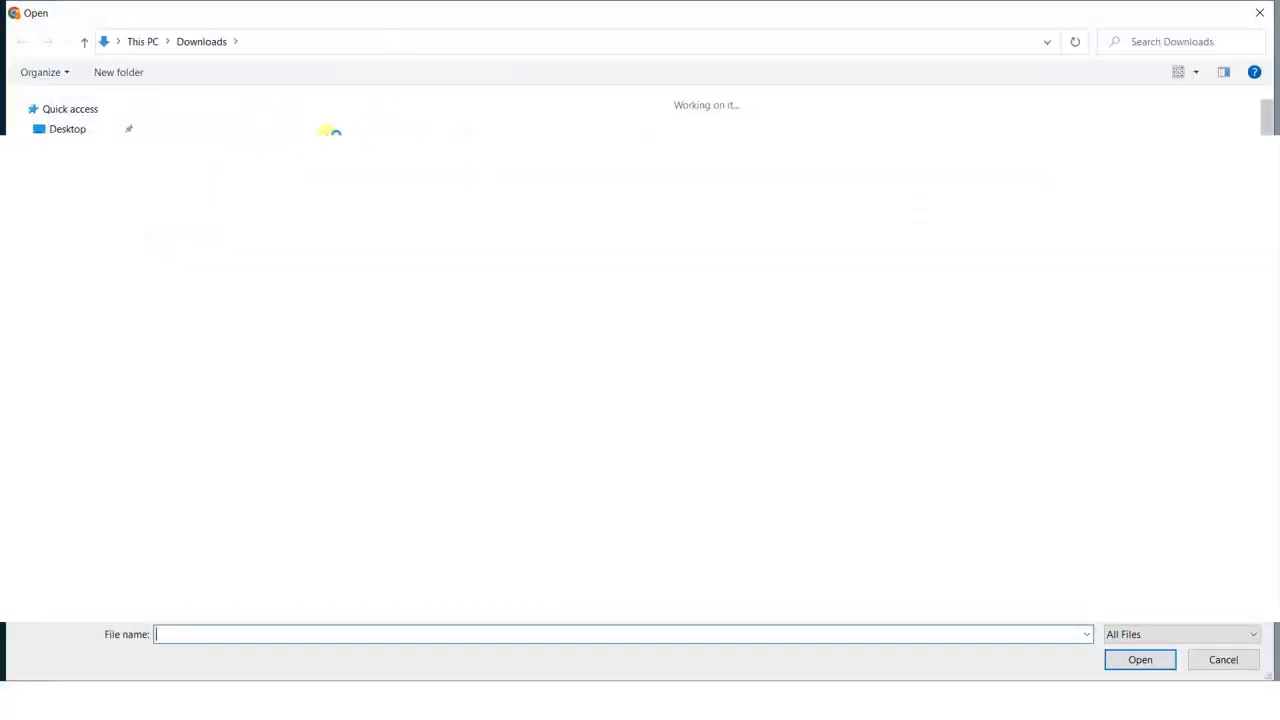
click(243, 123)
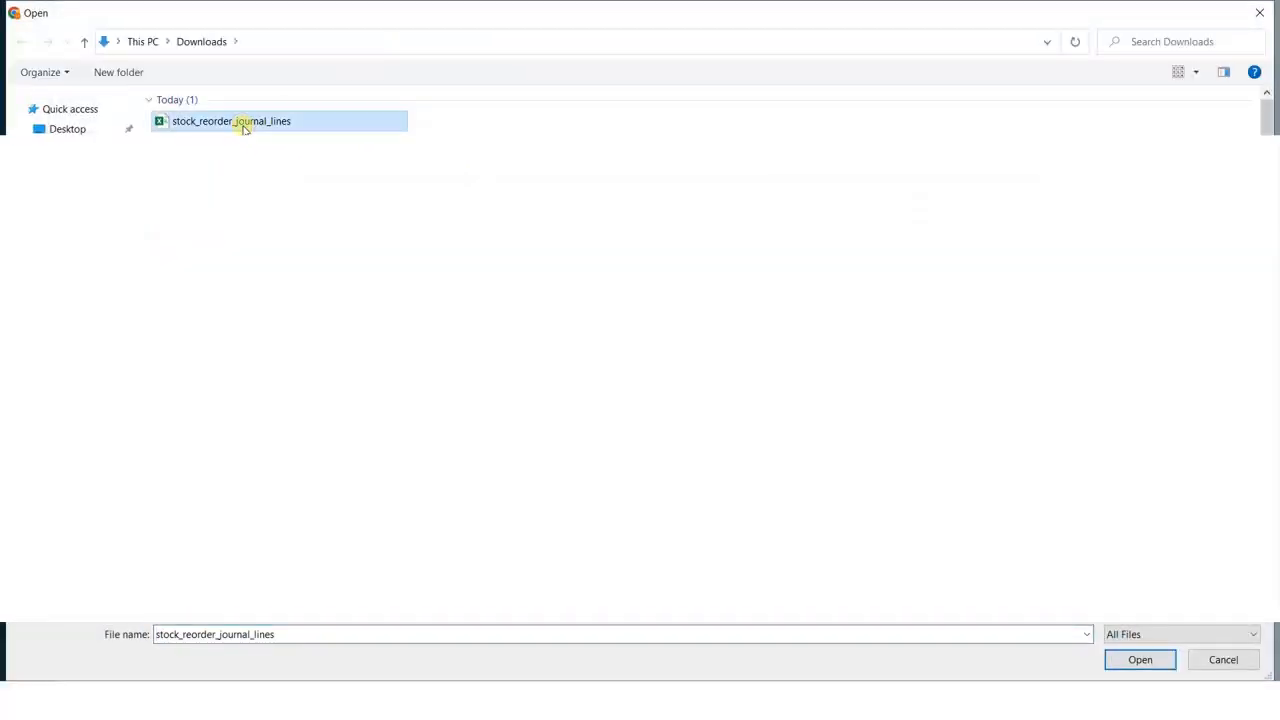
double_click(243, 123)
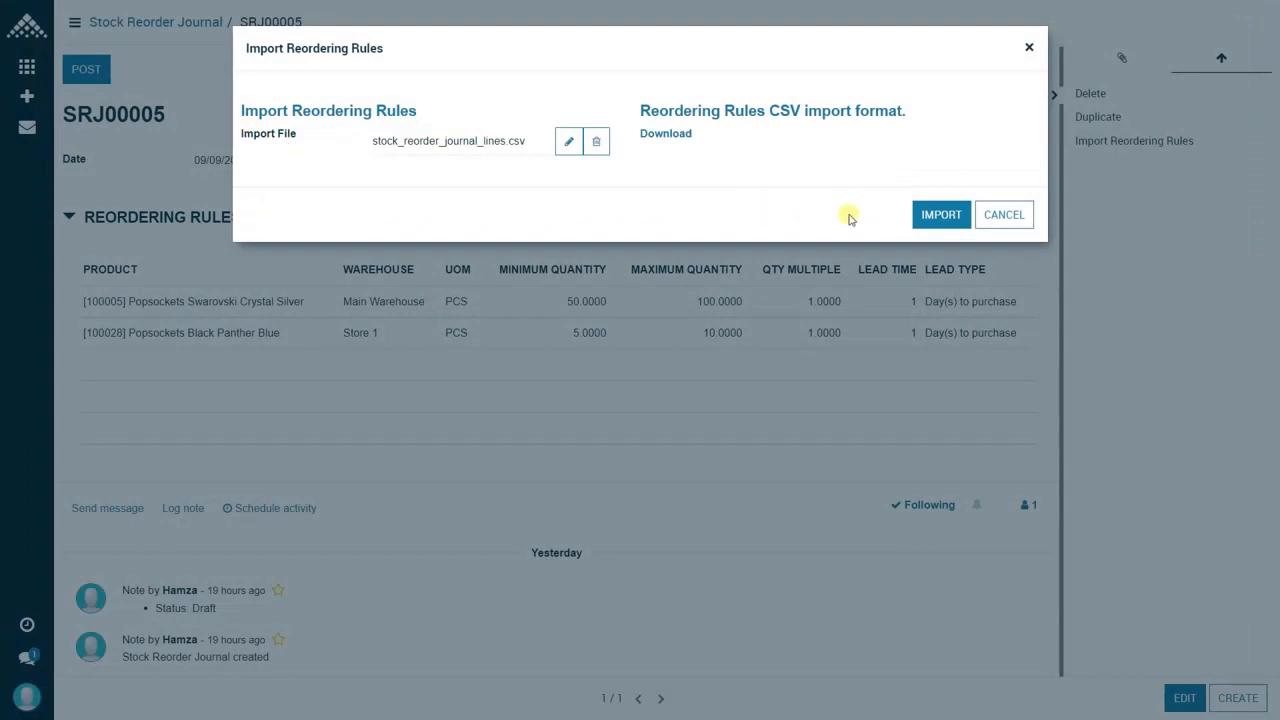
click(922, 225)
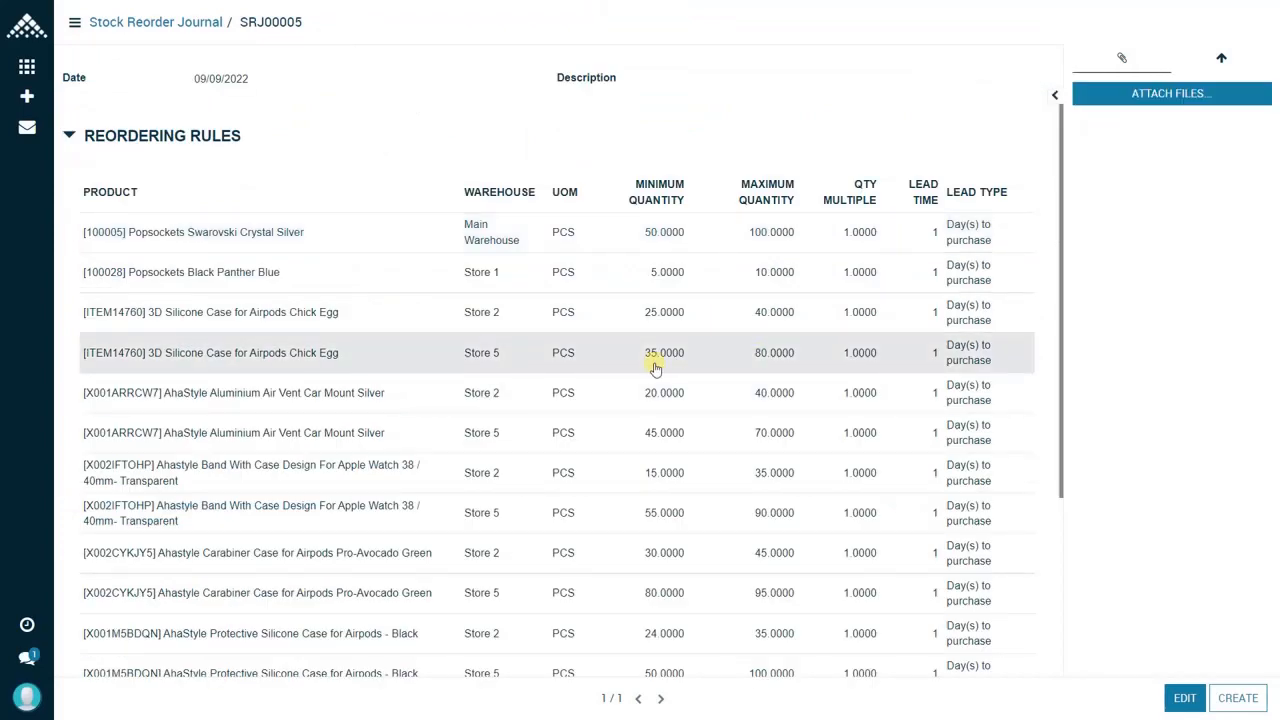
scroll(563, 365, down, 2)
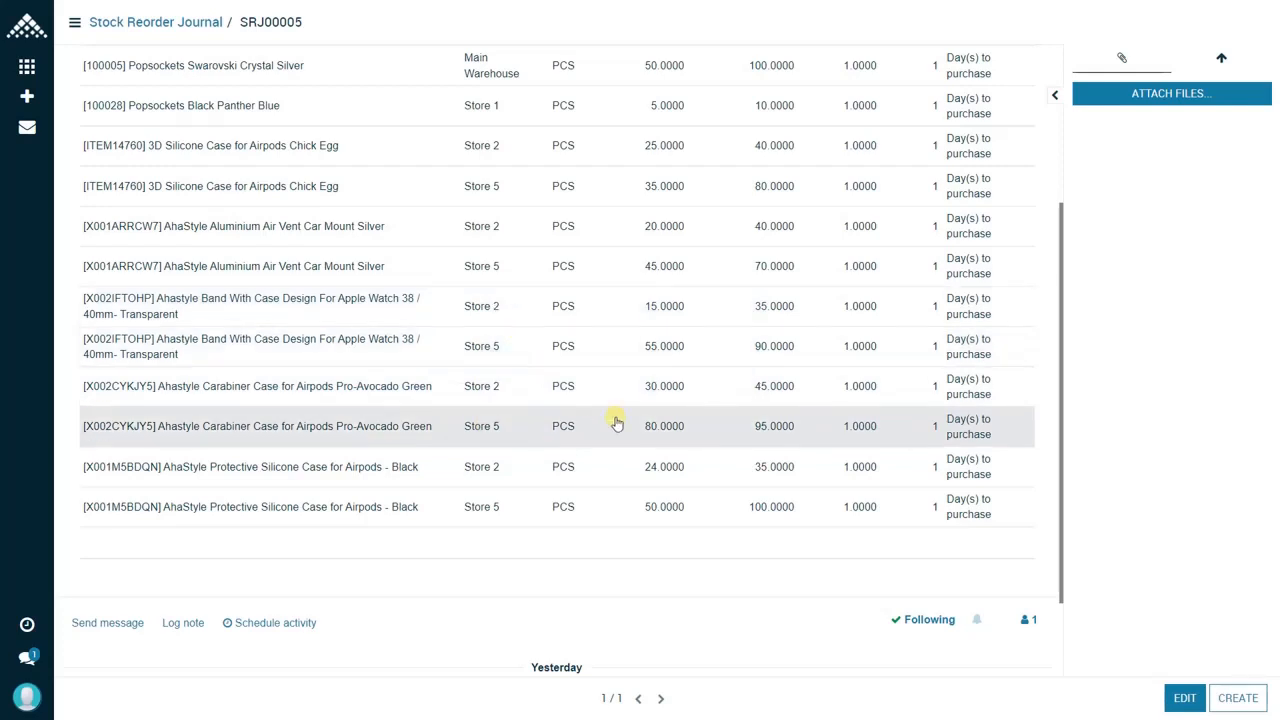
scroll(614, 420, up, 1)
scroll(616, 423, up, 1)
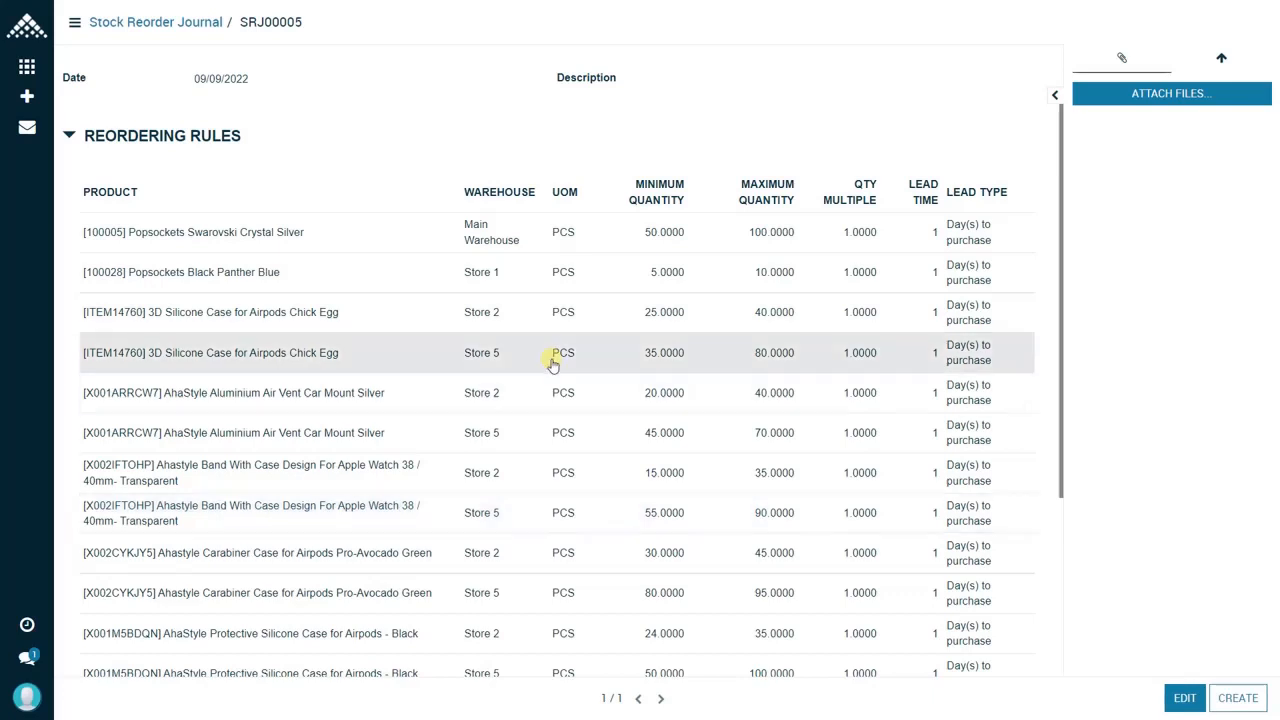
Step: Post the stock reorder journal SRJ00005 with its imported reordering rules
scroll(590, 380, up, 1)
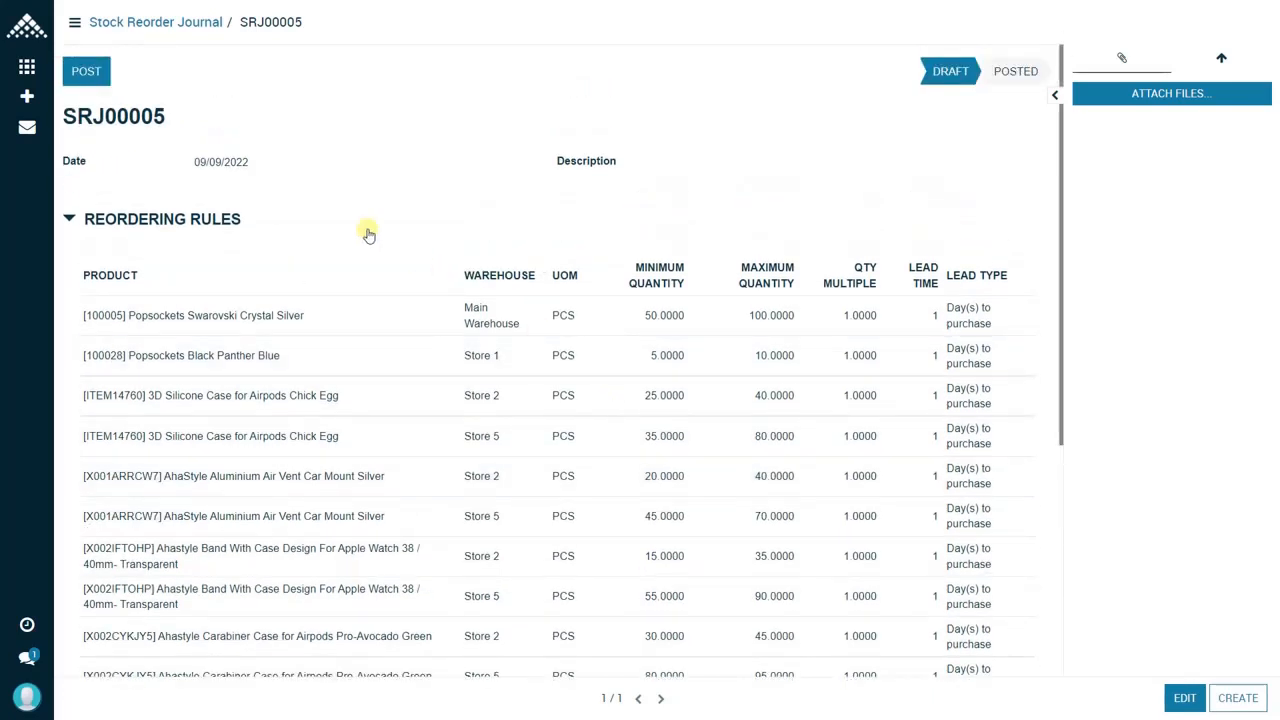
click(102, 76)
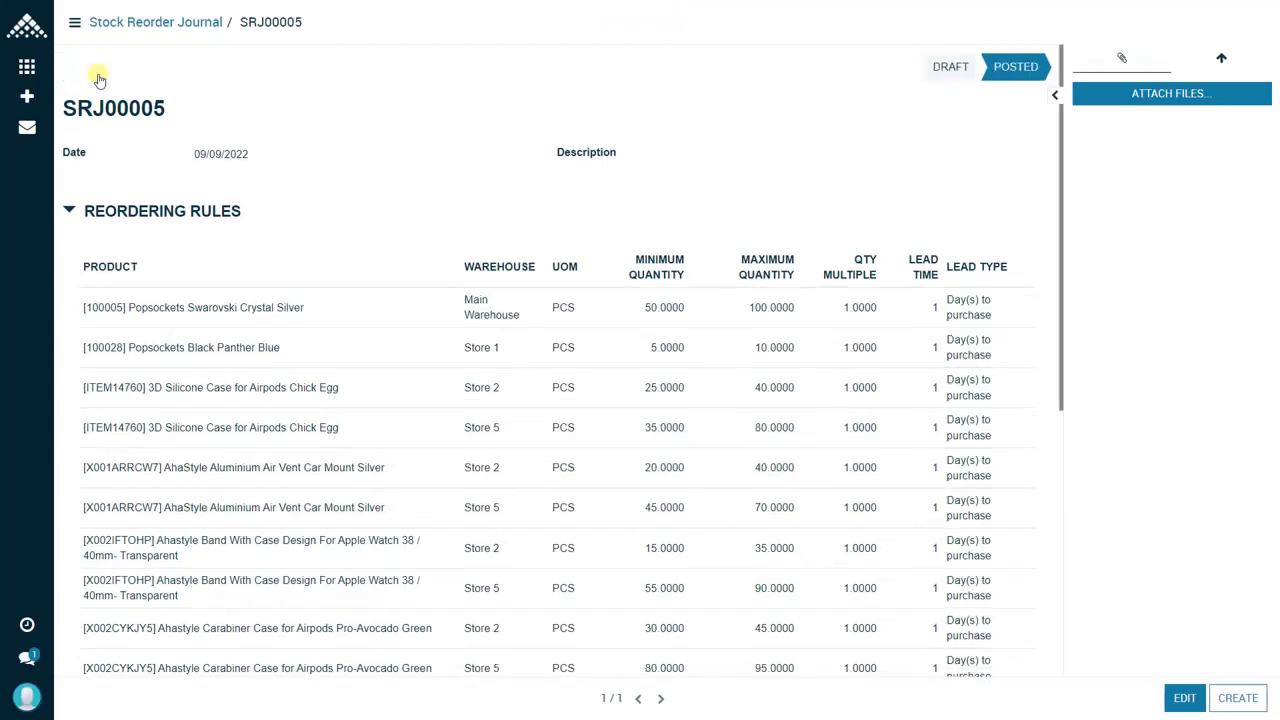
scroll(1058, 388, down, 1)
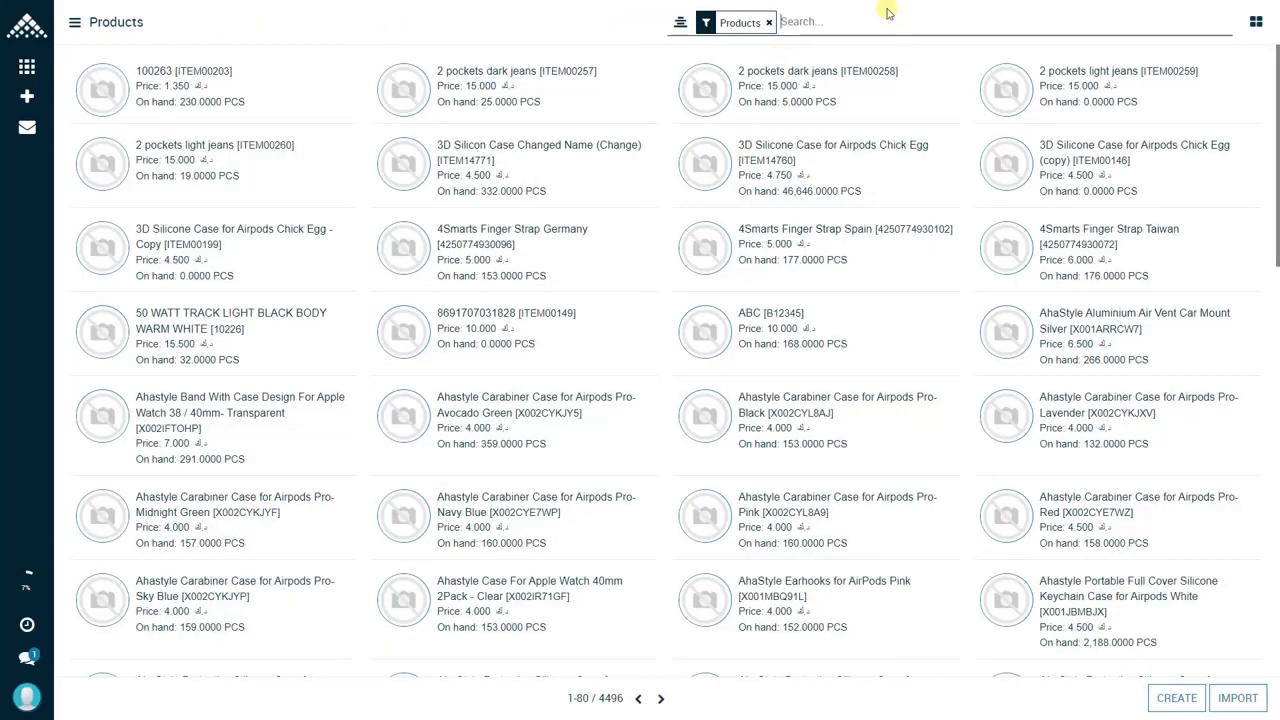
Step: Search the products for X001ARRCW7, open the AhaStyle car mount record, and view its reordering rules
text(X001ARRCW7)
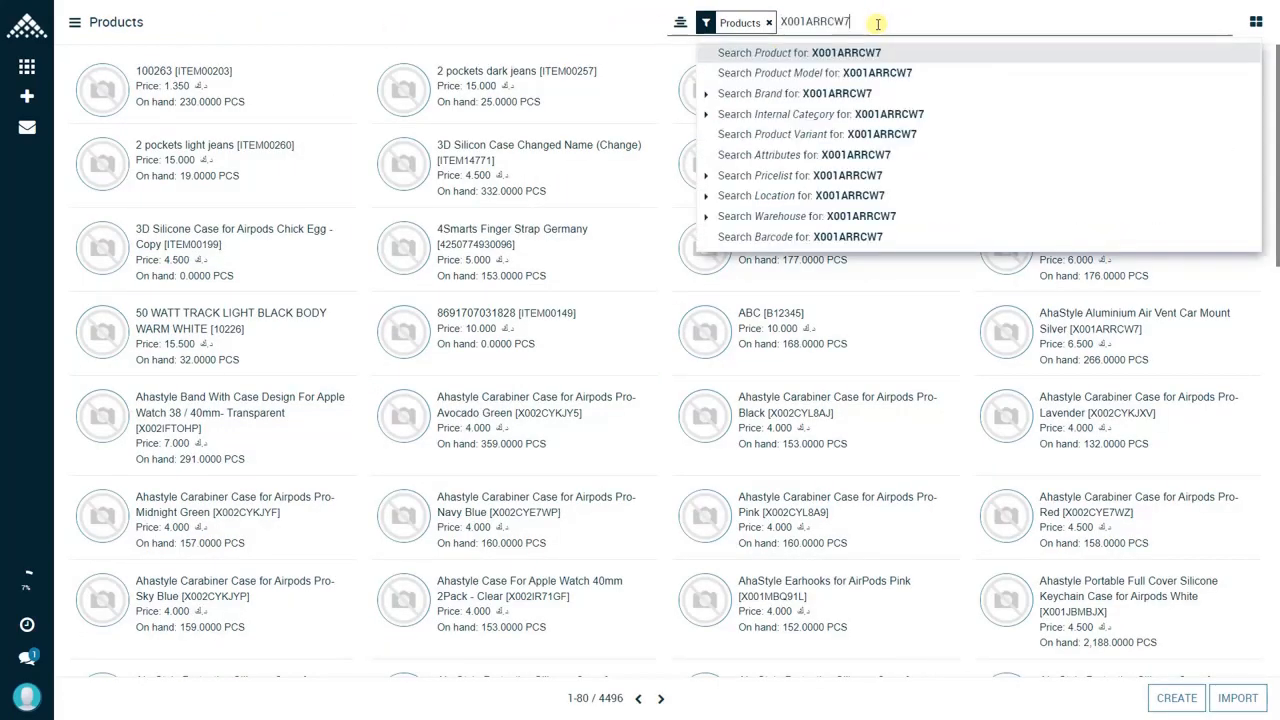
key(Return)
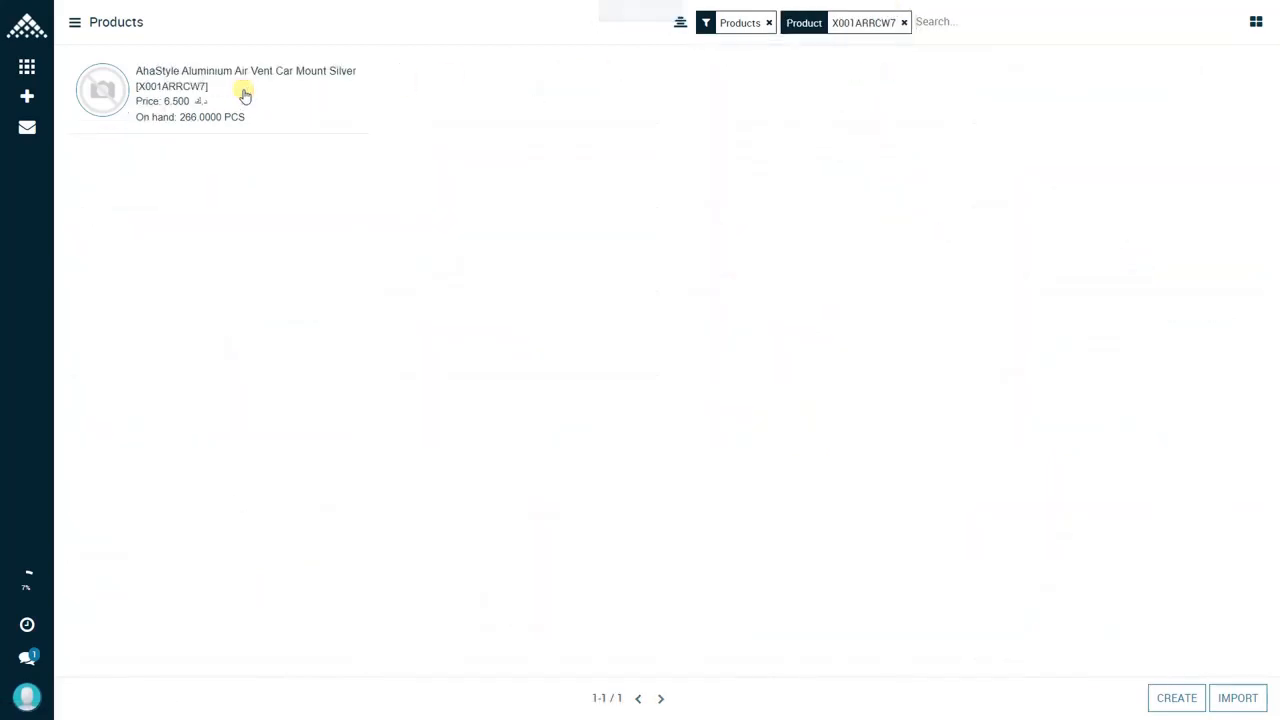
click(243, 95)
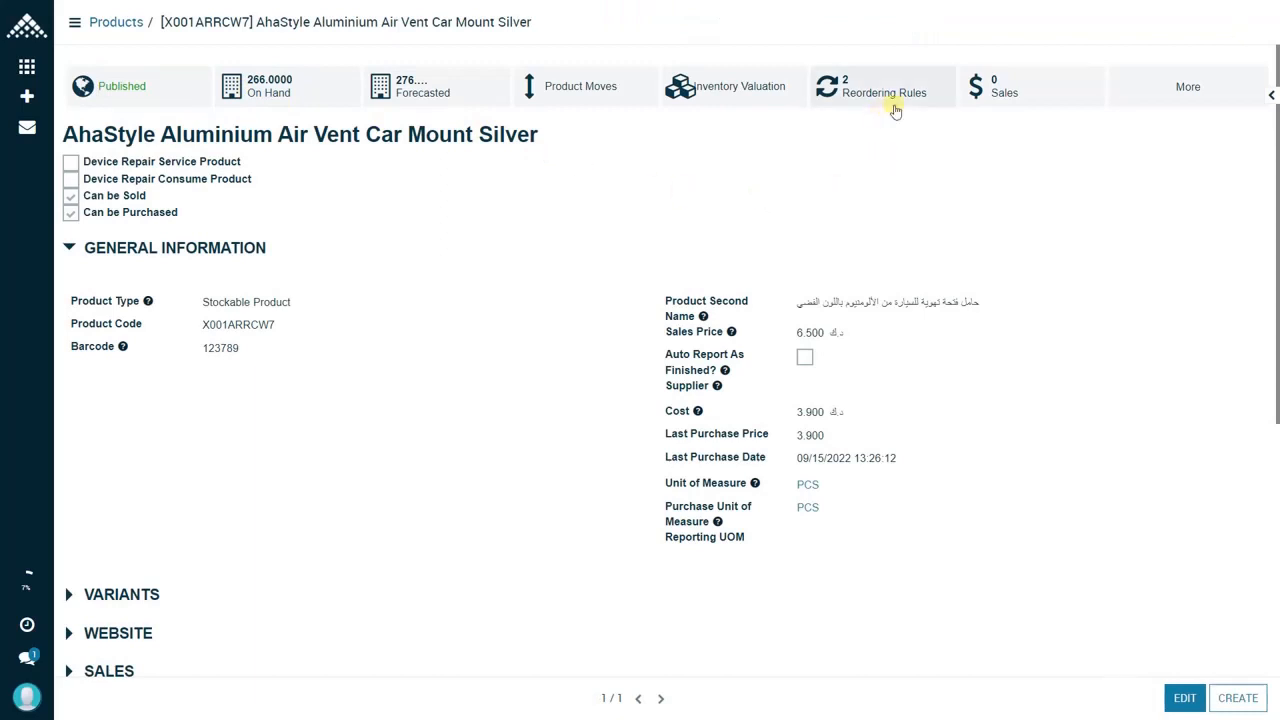
click(895, 104)
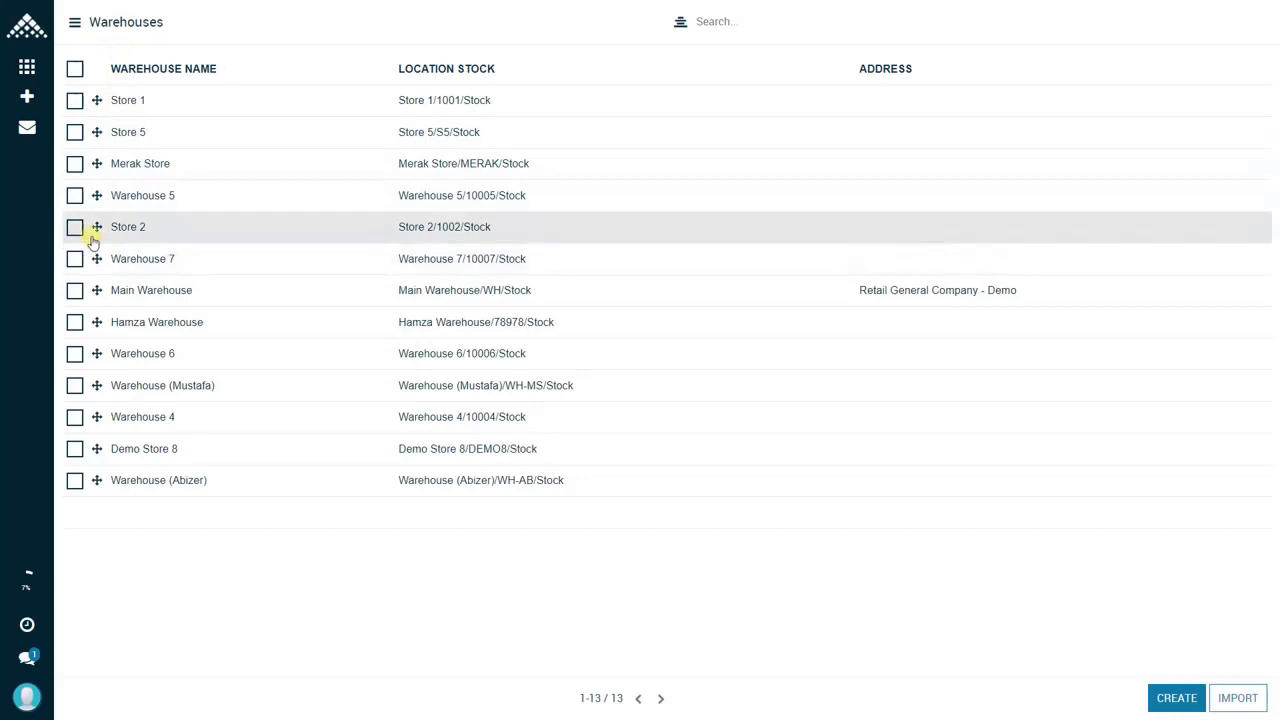
Step: Rearrange the order of Store 2 and Warehouse 7 in the Warehouses list, moving Store 2 up
drag(97, 258, 99, 208)
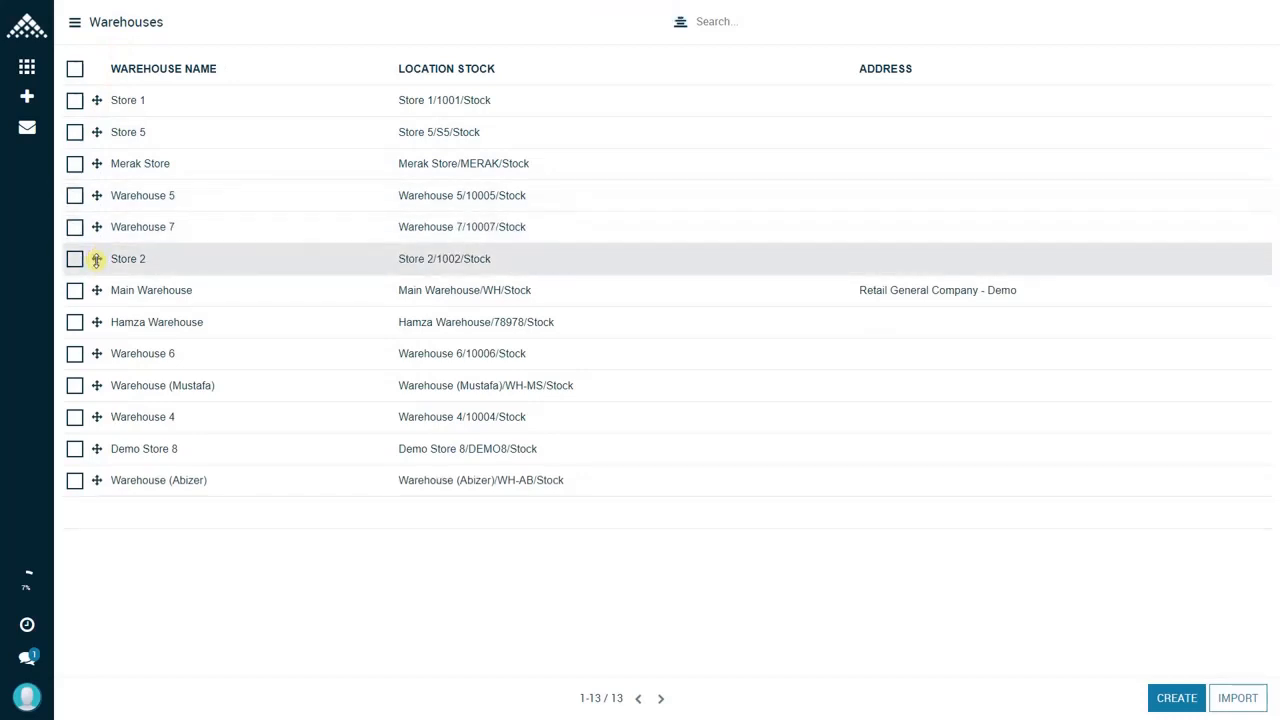
drag(96, 259, 99, 210)
drag(96, 259, 101, 226)
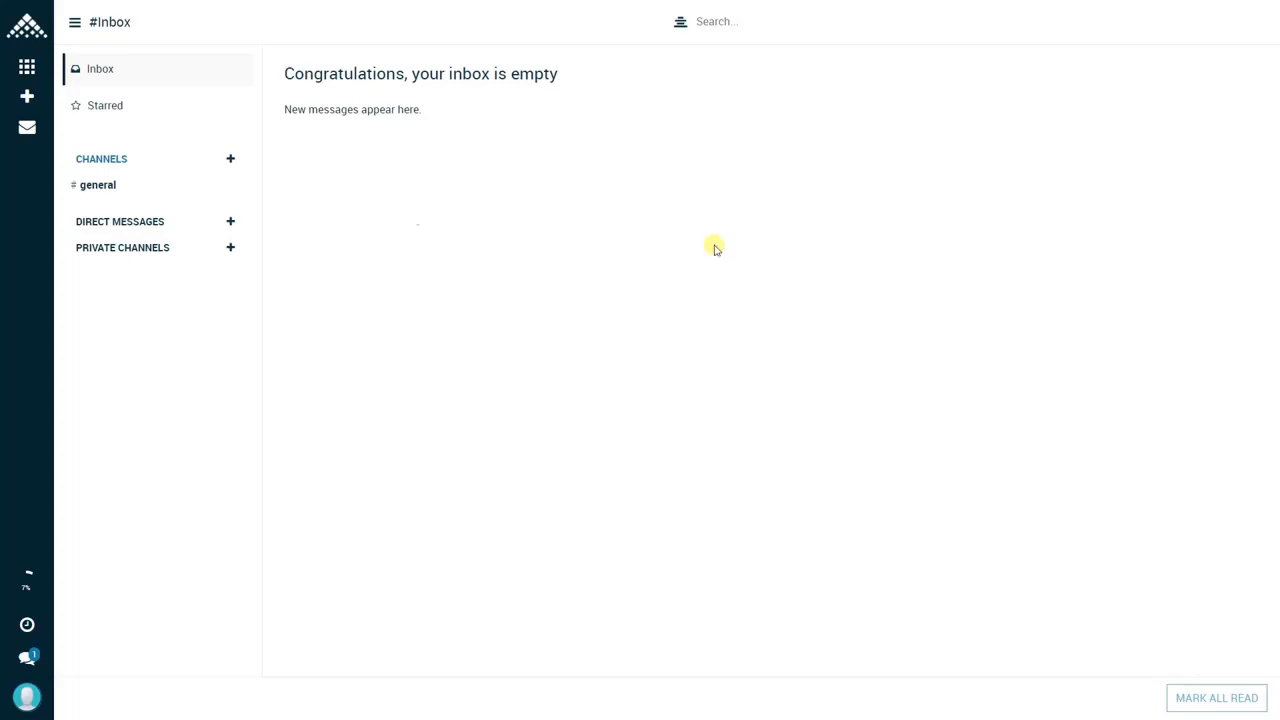
Step: Open the periodic Stock Reordering list in the Inventory module
click(26, 67)
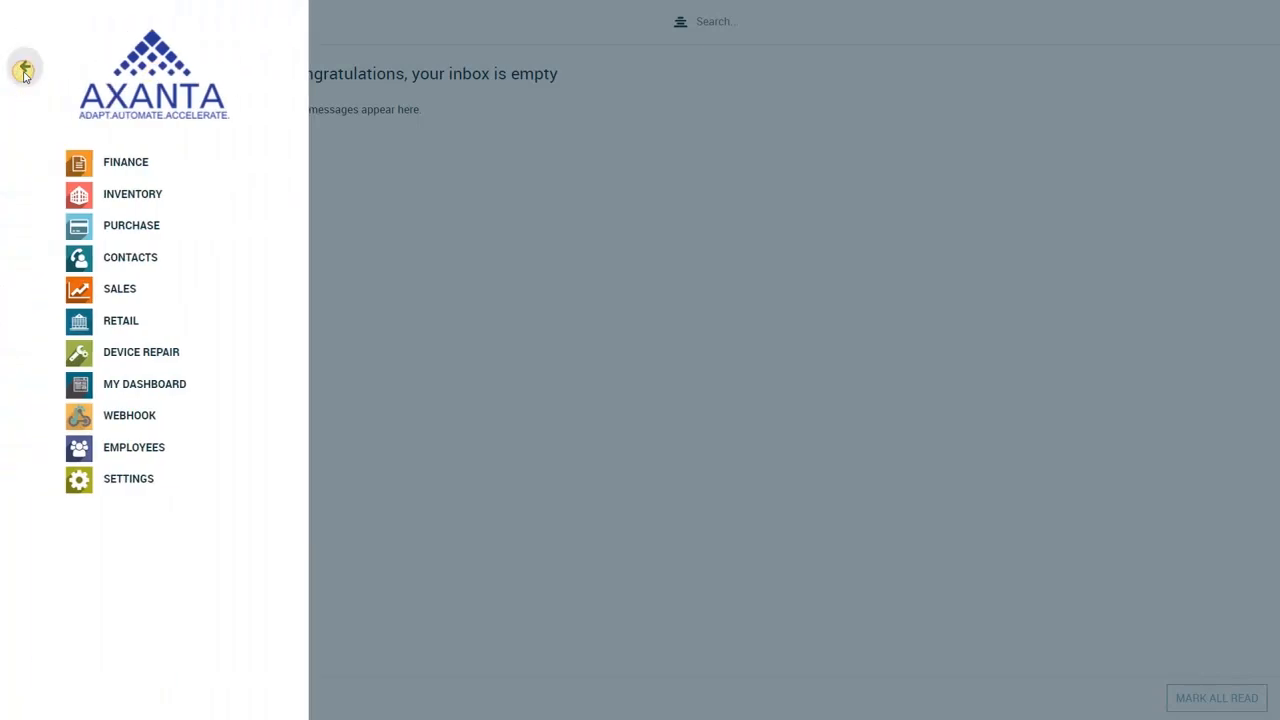
click(151, 206)
click(18, 104)
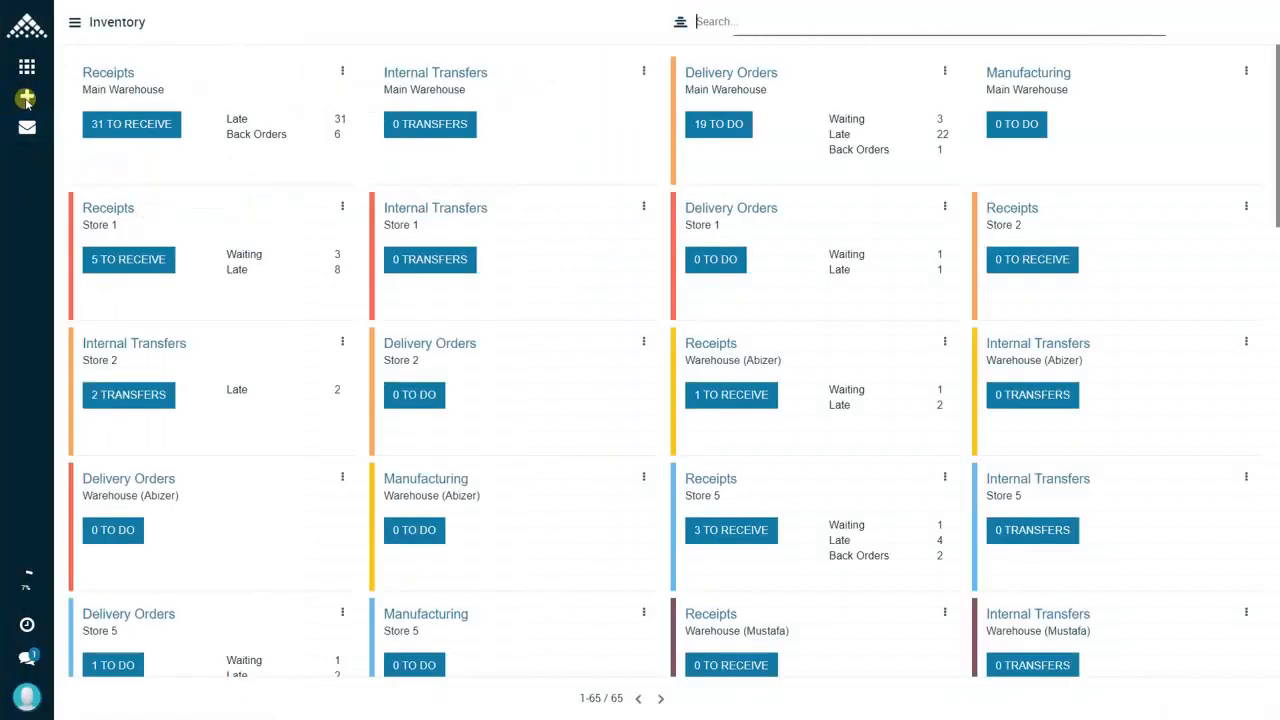
scroll(92, 400, down, 5)
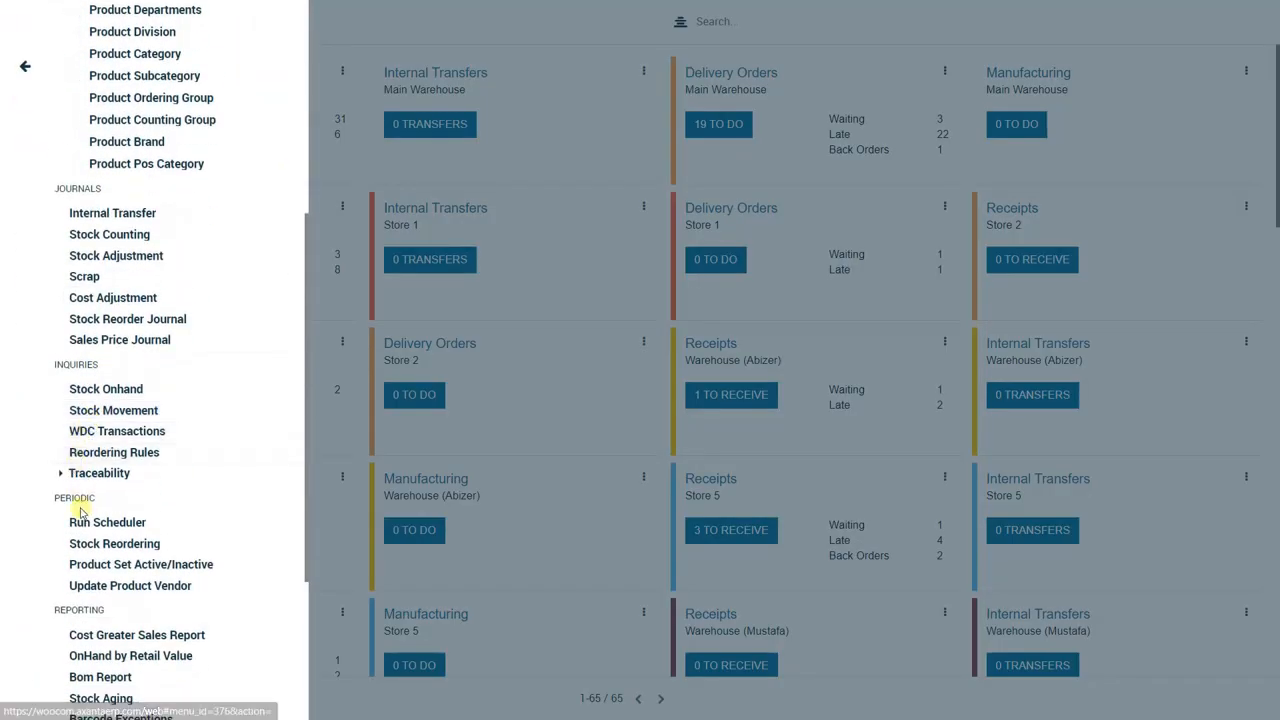
click(95, 543)
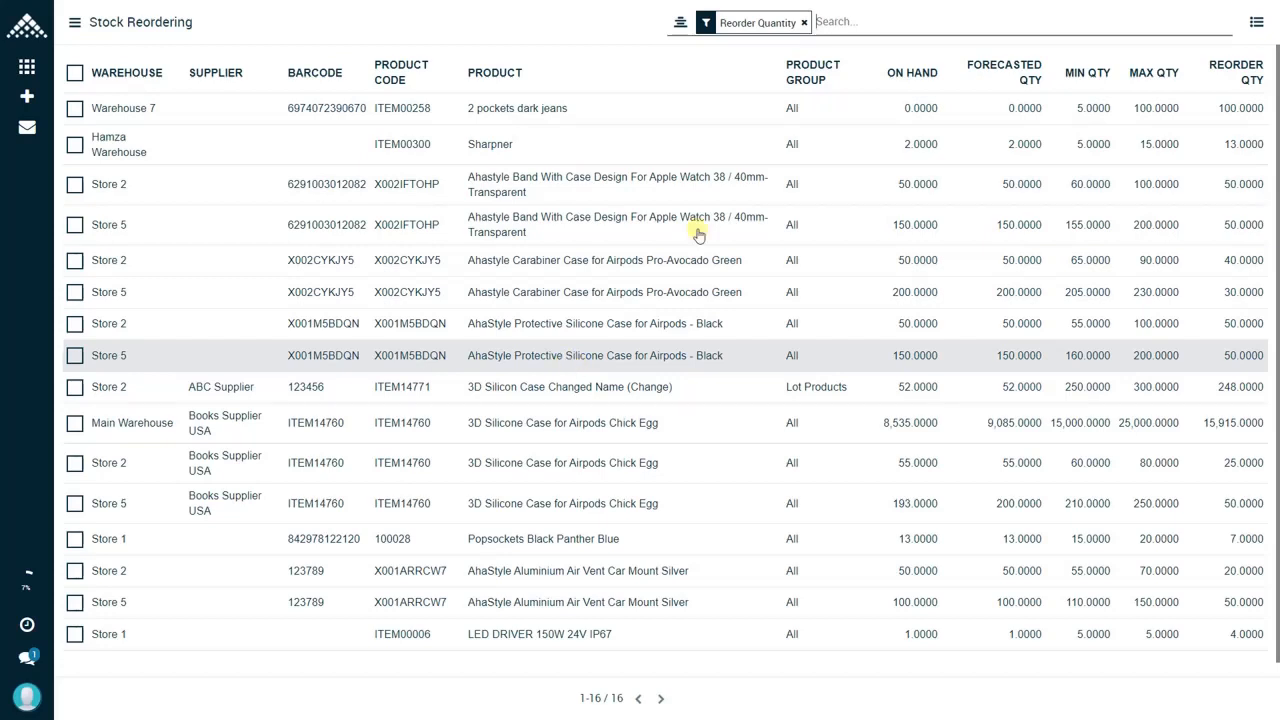
click(880, 15)
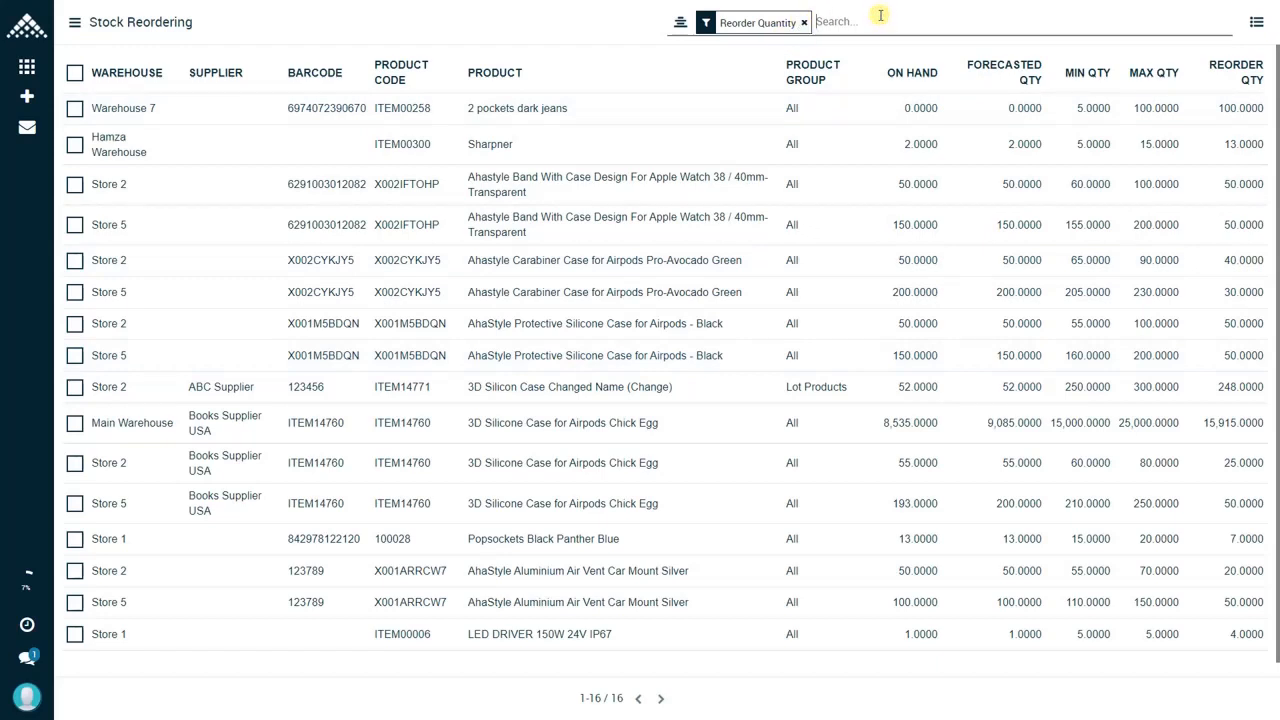
text(Store)
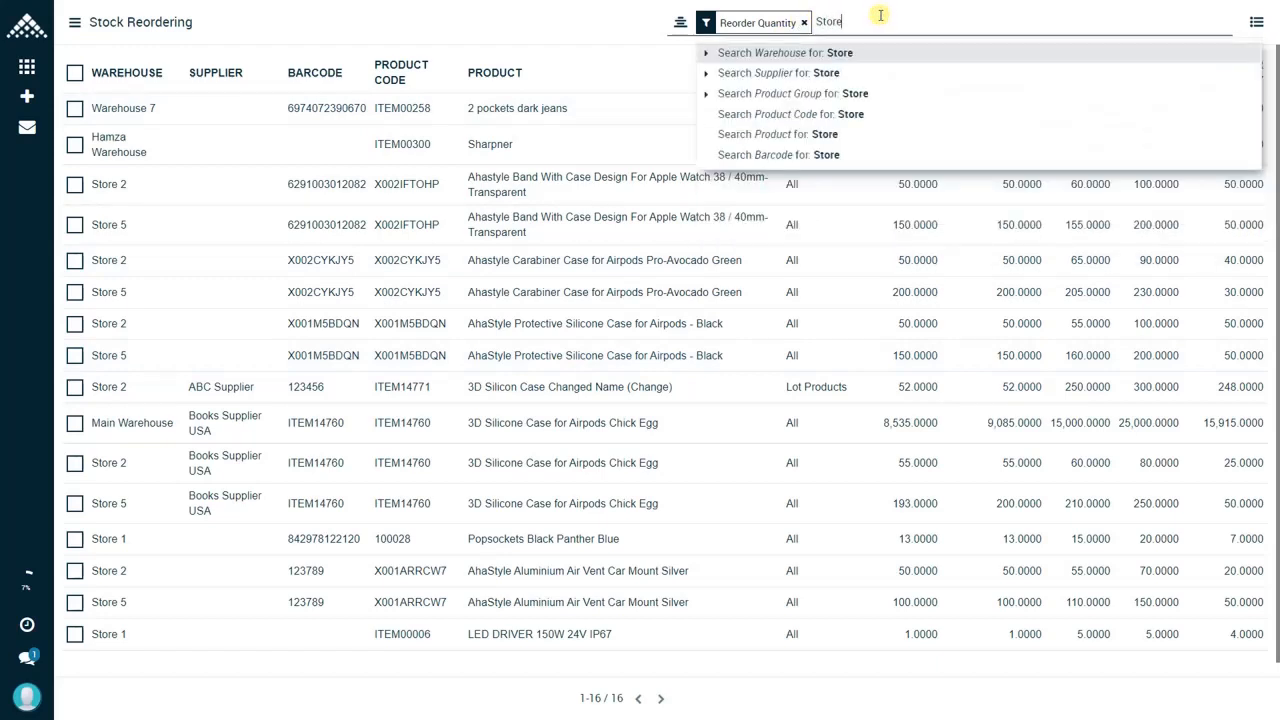
click(821, 56)
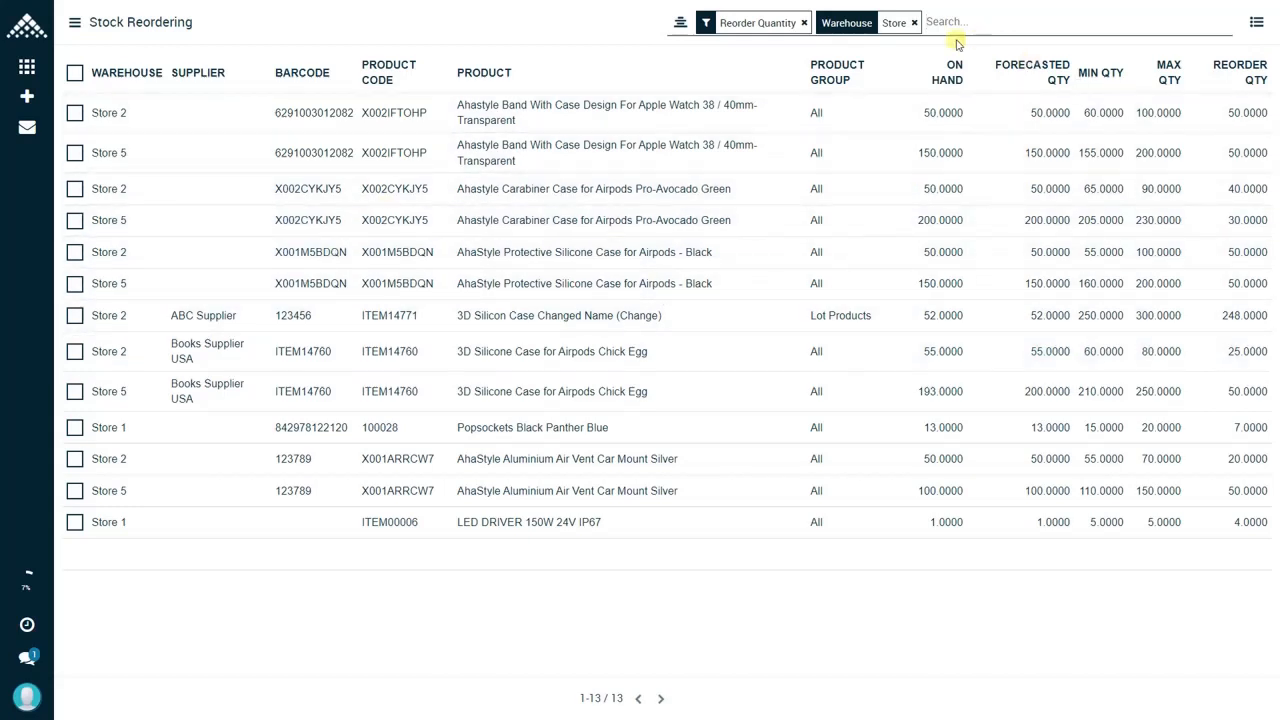
click(913, 23)
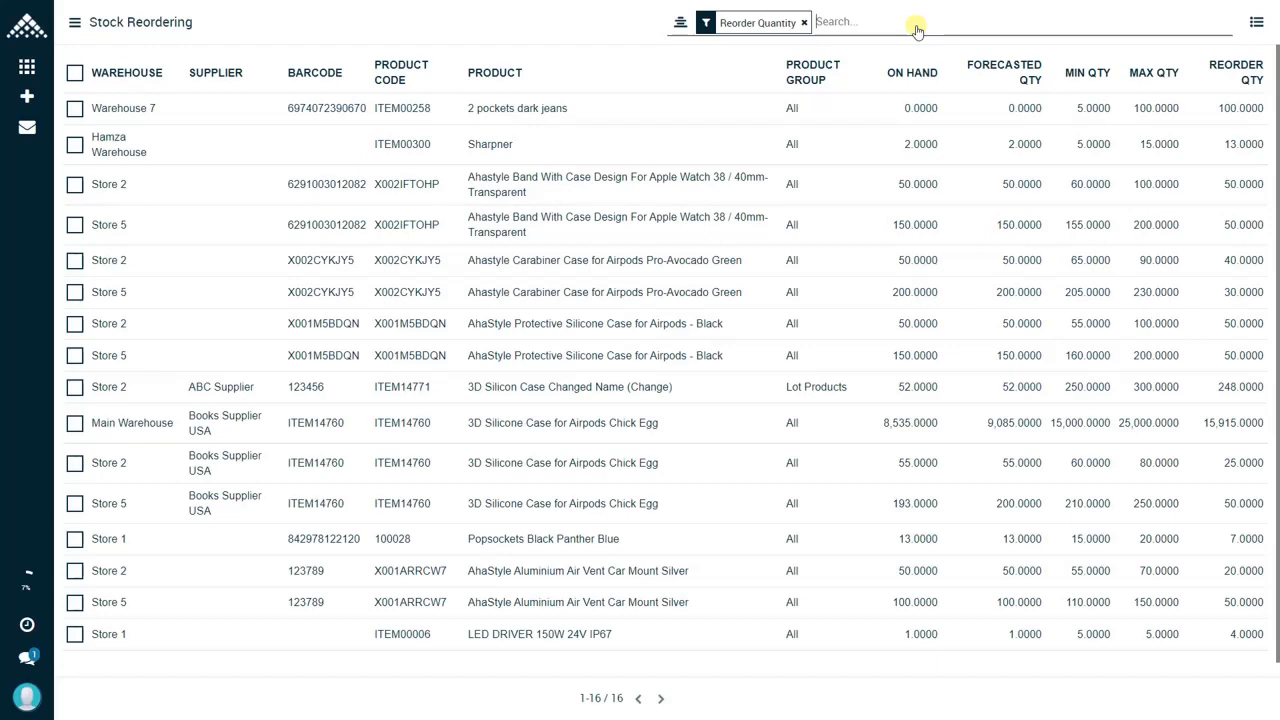
Step: Filter the stock reordering lines by warehouse "Store" and start Create Order for all filtered lines
text(Store)
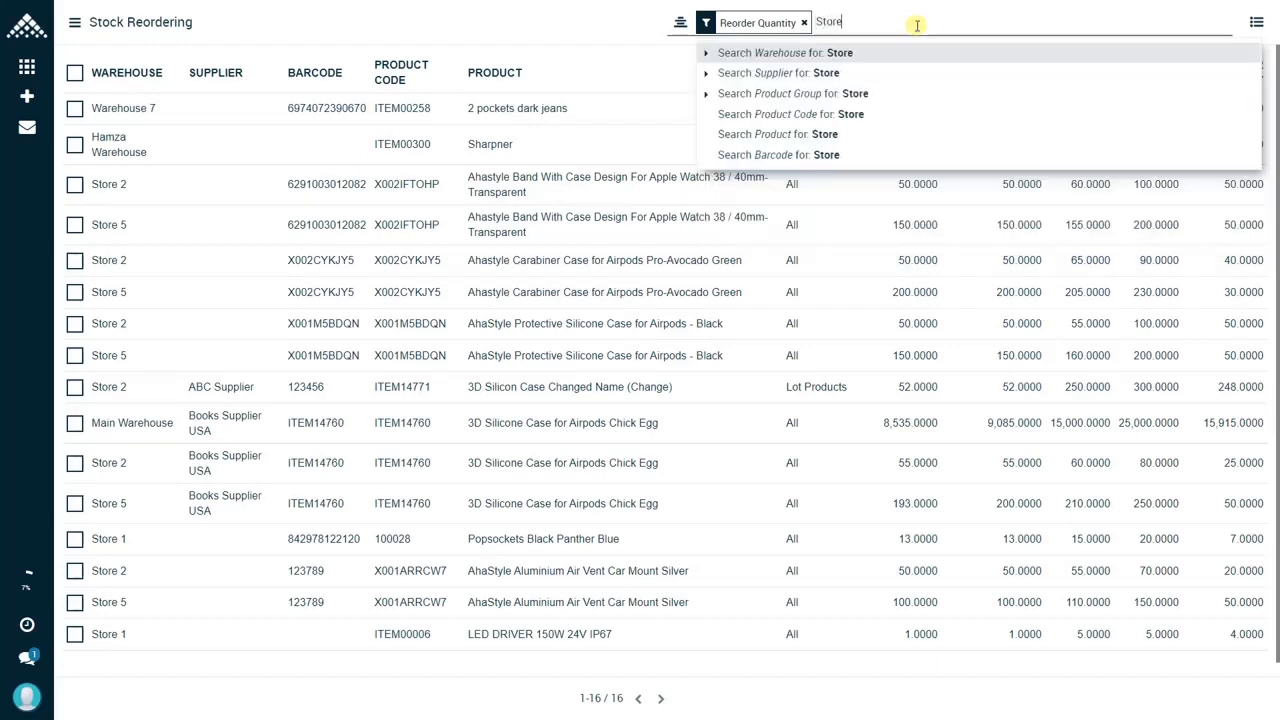
key(Return)
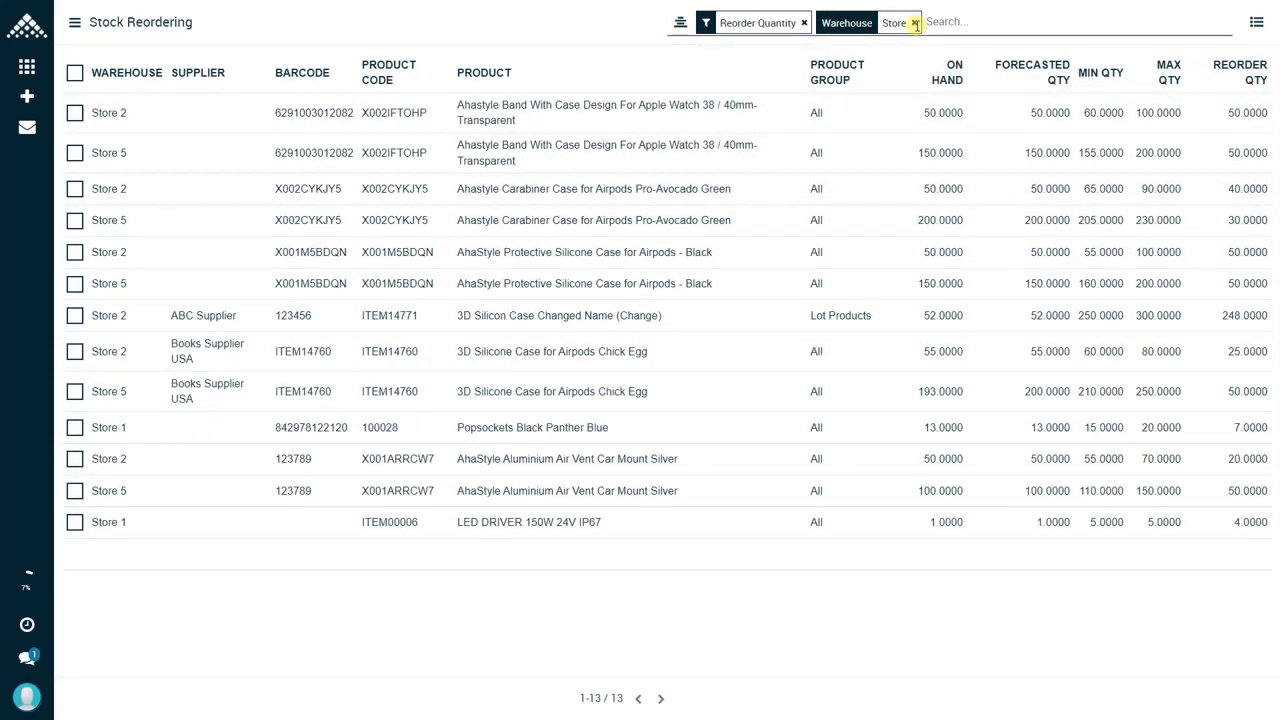
click(75, 73)
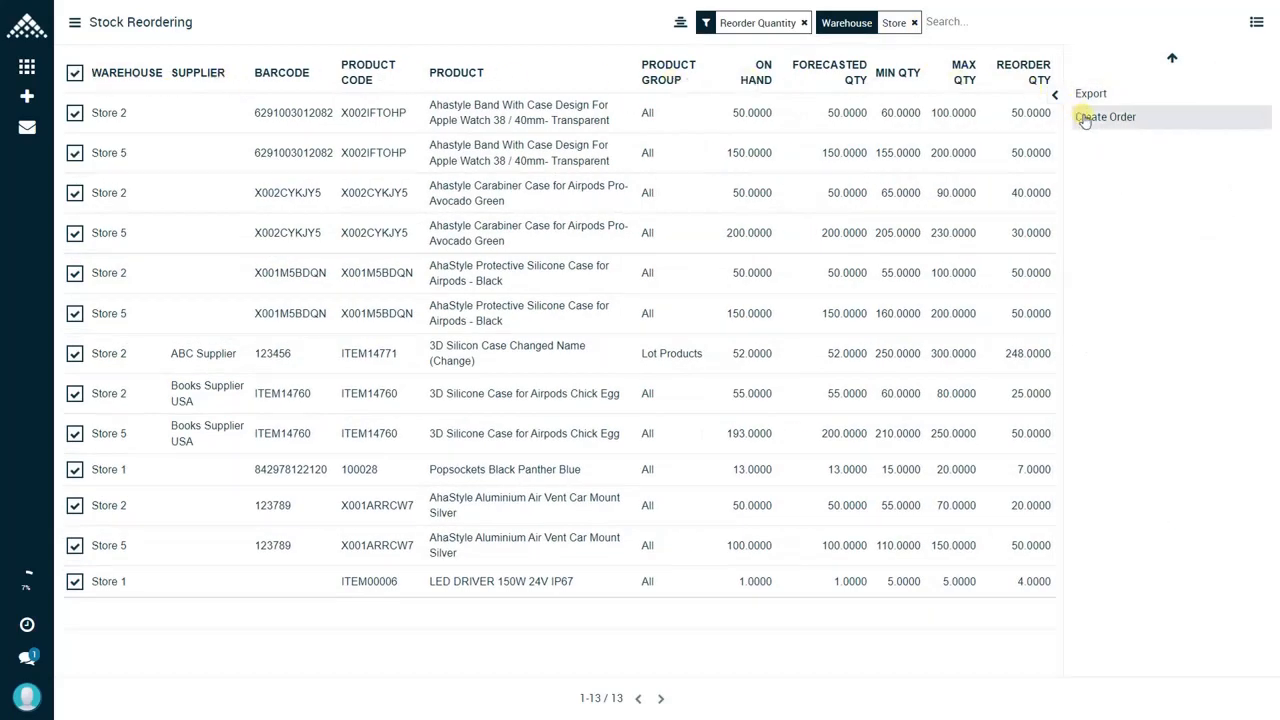
click(1085, 118)
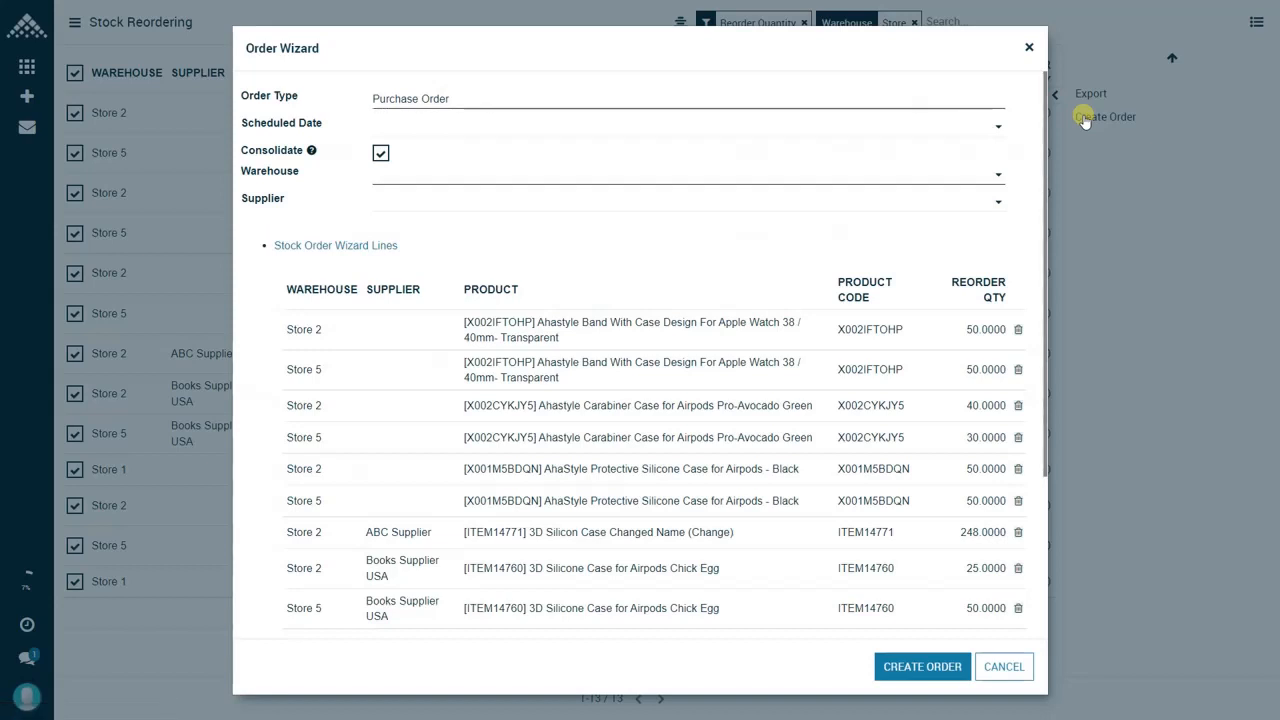
Step: Set the order type to Internal Transfer and the warehouse to Main Warehouse in the Order Wizard, and create the order
click(558, 104)
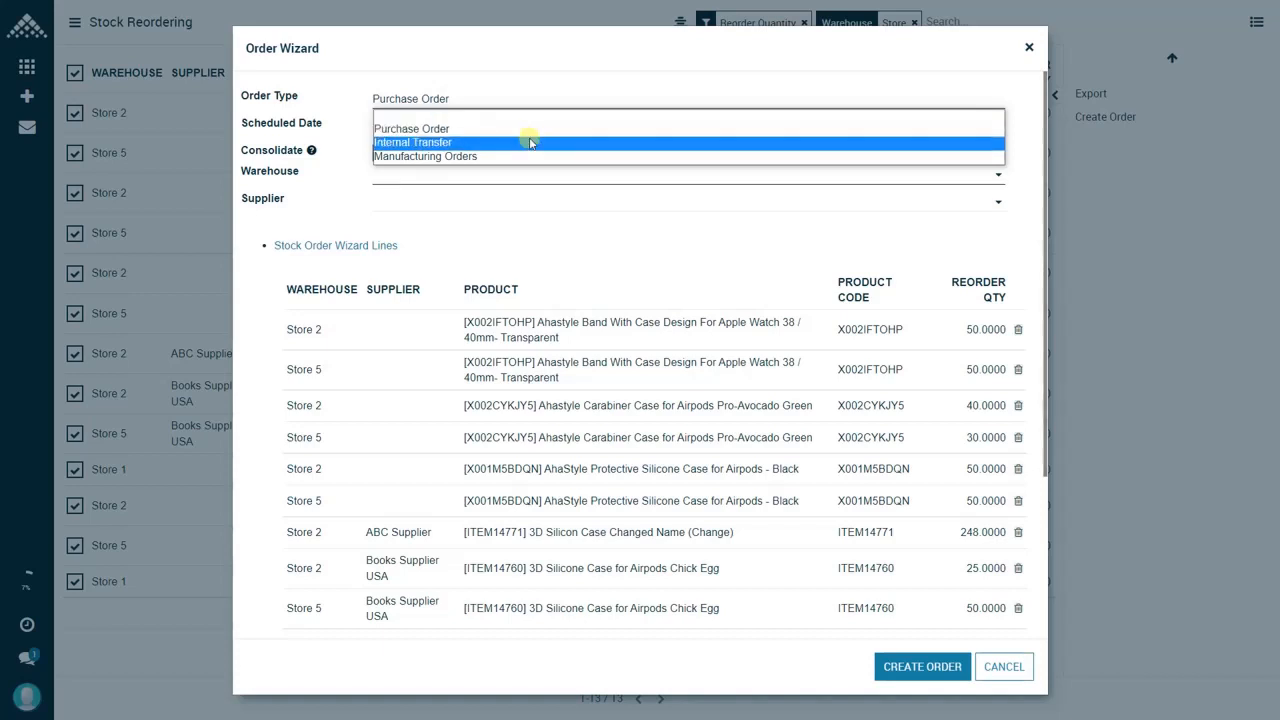
click(530, 141)
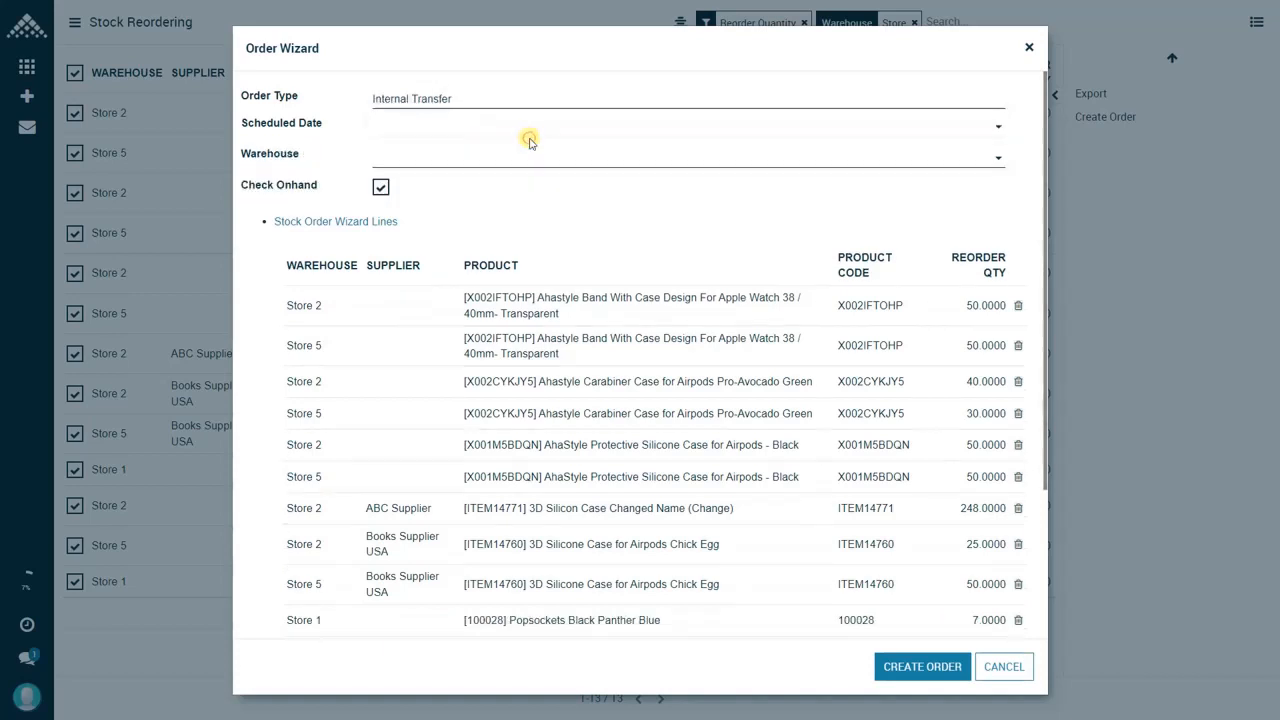
click(447, 160)
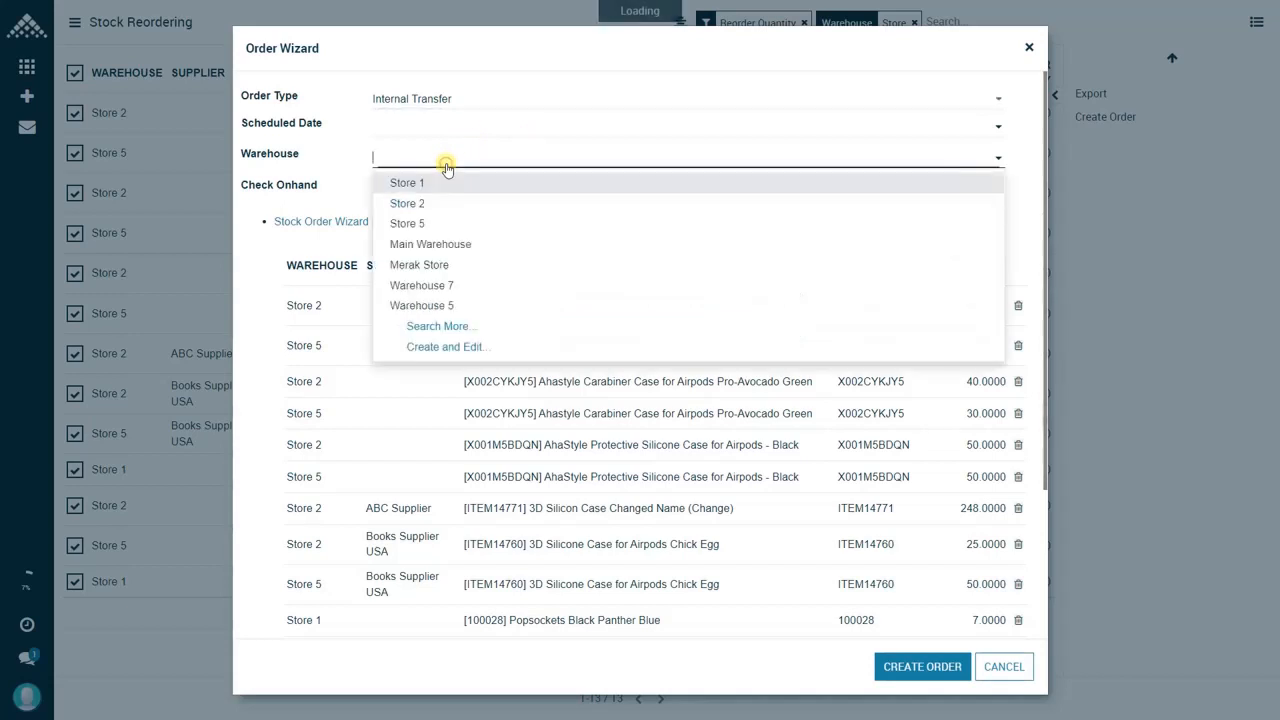
click(441, 248)
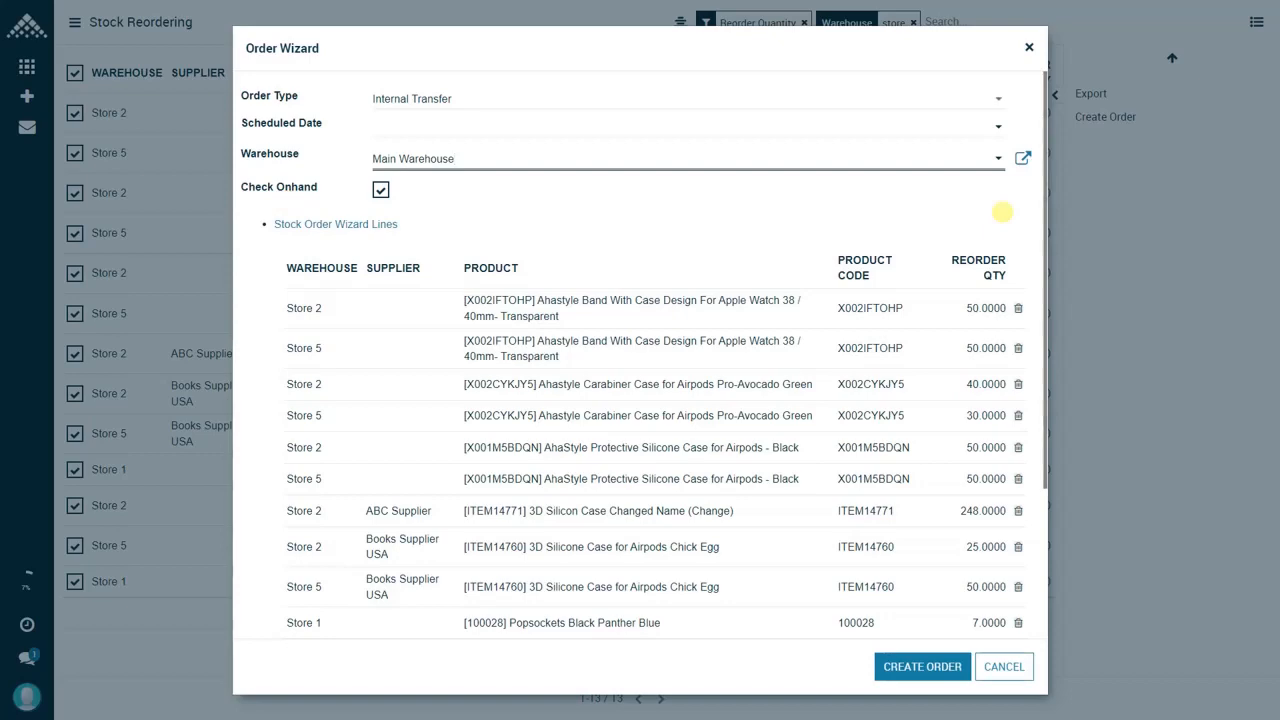
scroll(914, 608, down, 3)
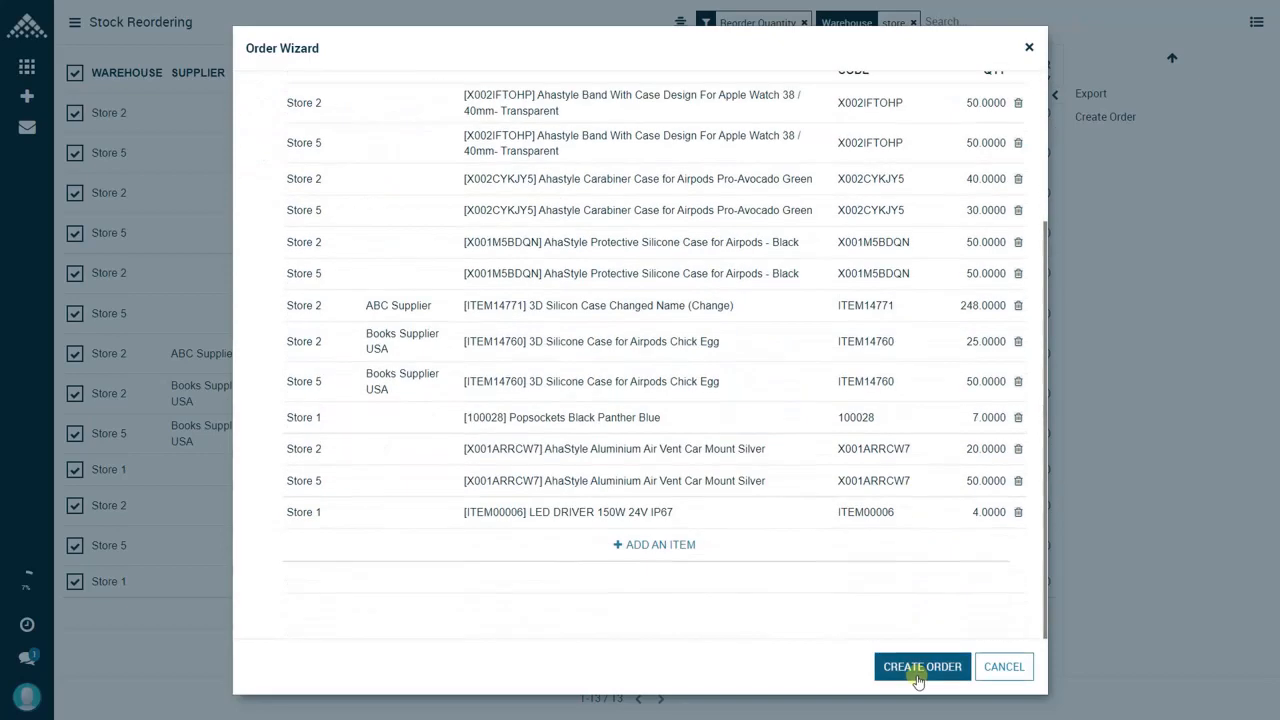
click(918, 670)
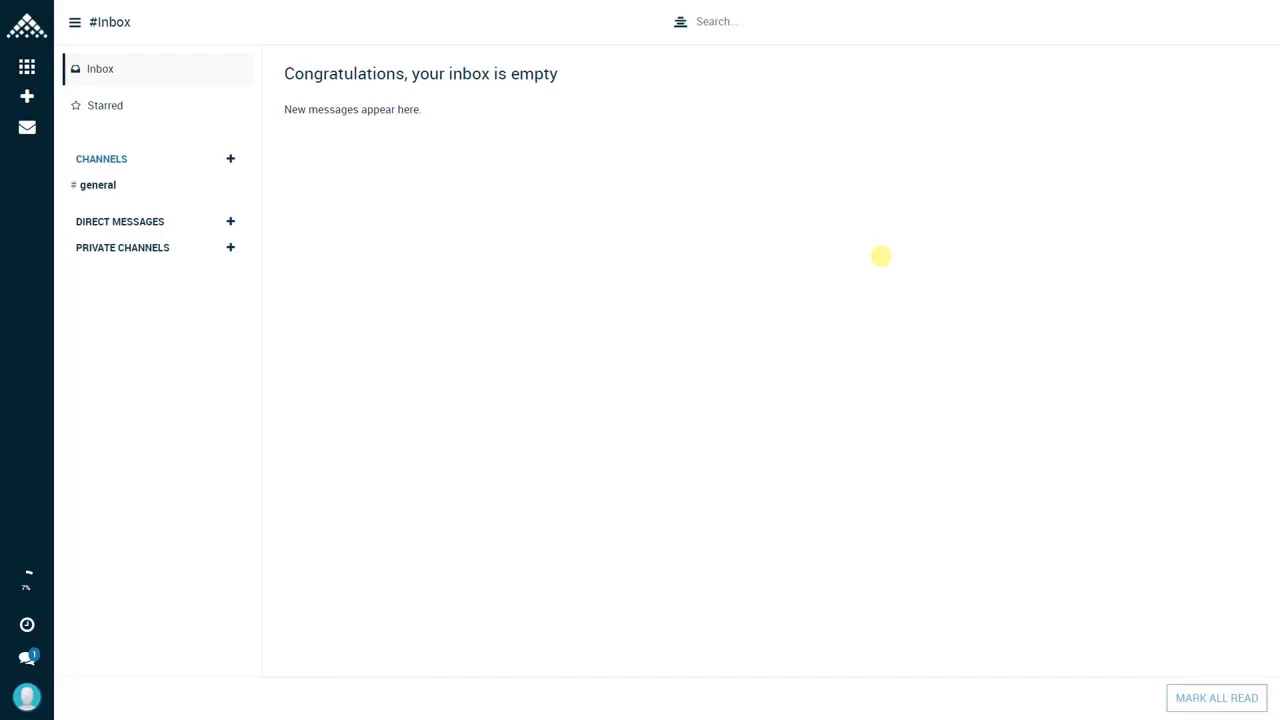
Step: Open the Reordering Rules inquiry in the Inventory module and look through the listed rules
click(27, 67)
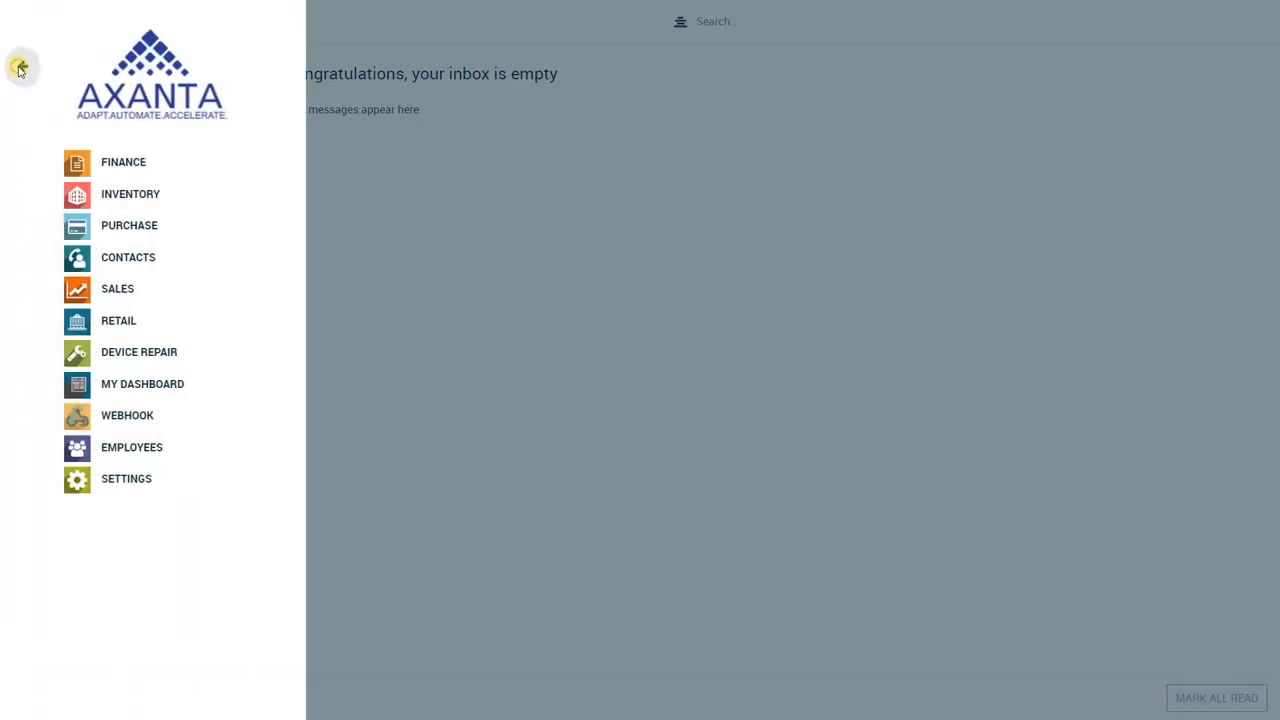
click(123, 204)
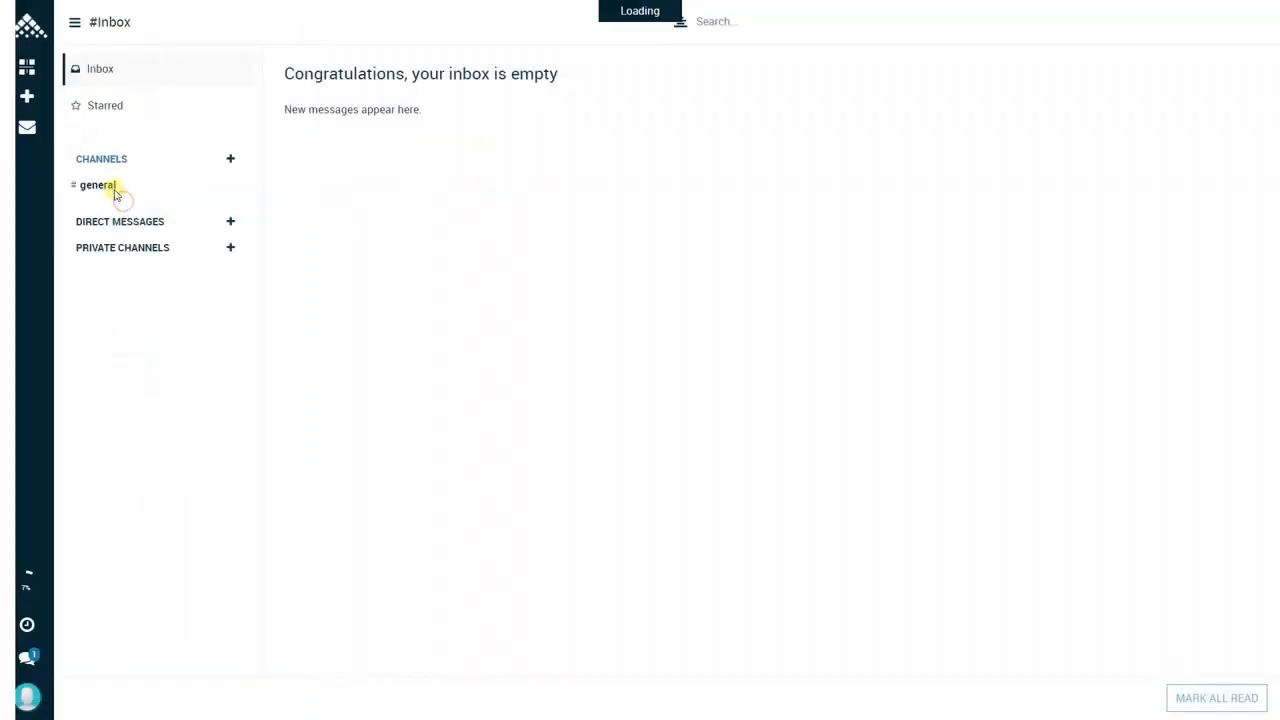
click(20, 97)
scroll(106, 430, down, 1)
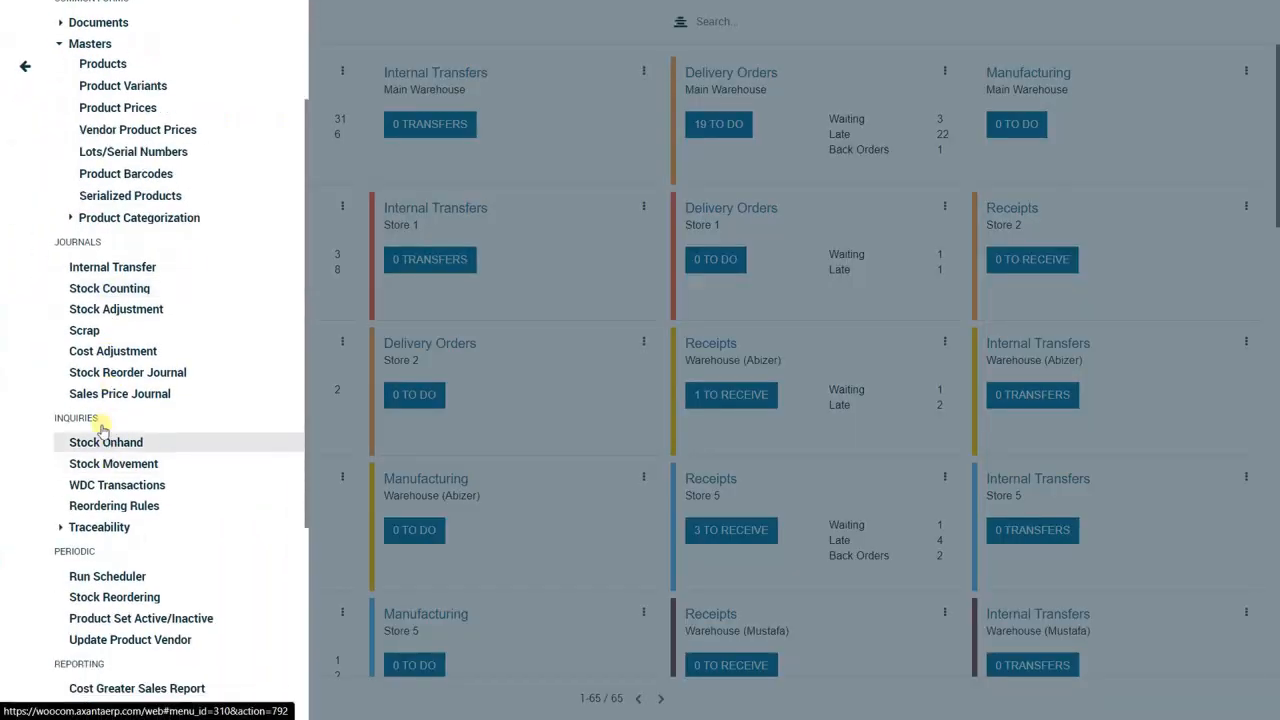
click(114, 506)
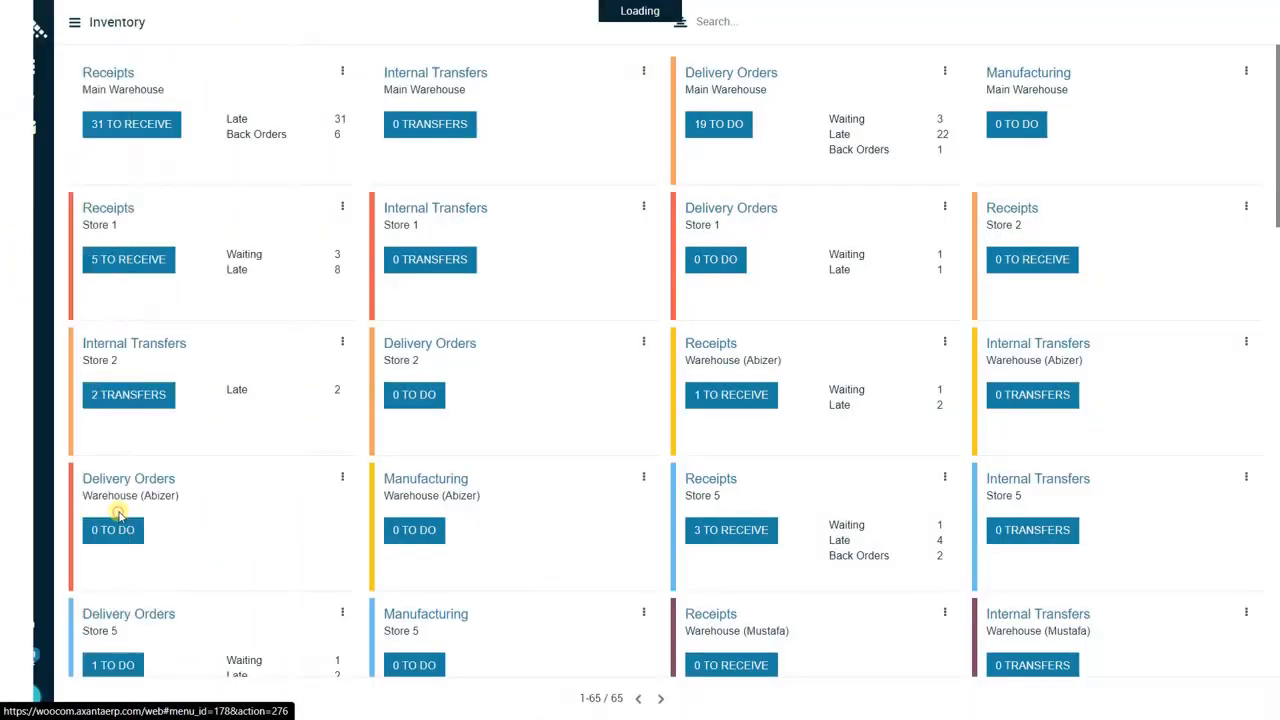
scroll(474, 496, down, 1)
scroll(474, 496, up, 1)
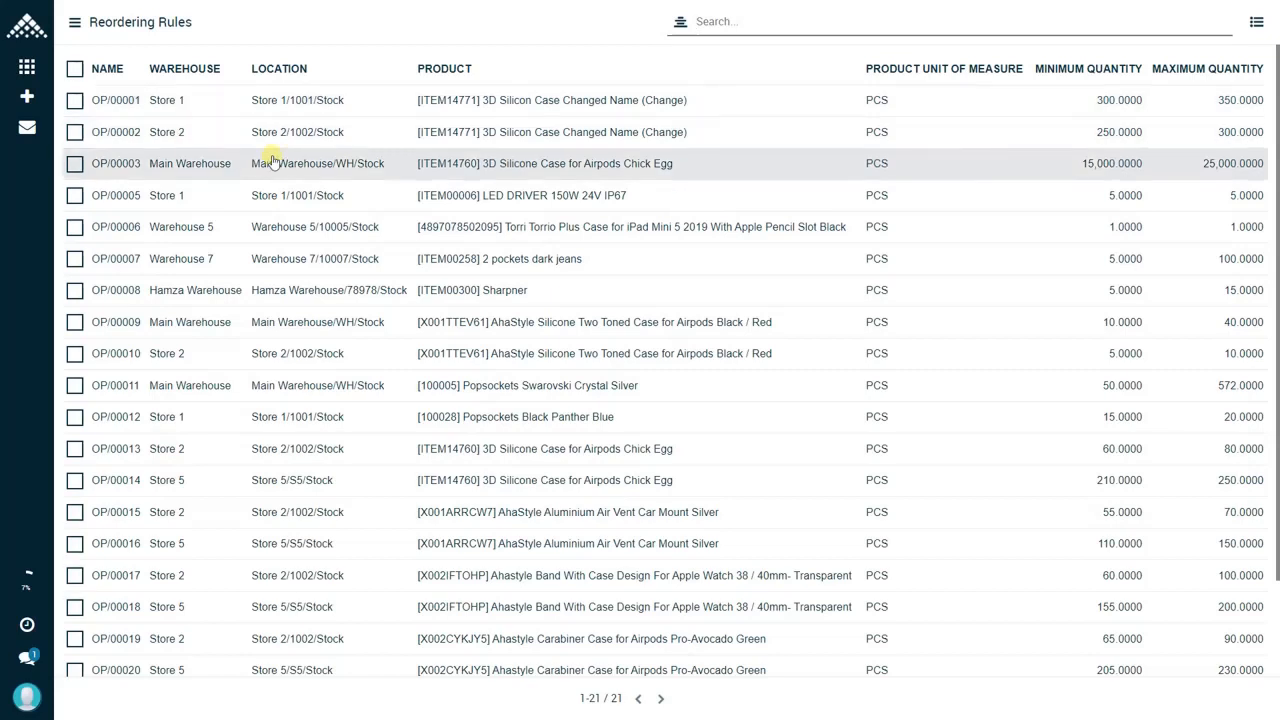
Step: Filter the reordering rules by warehouse "Store 1"
text(S)
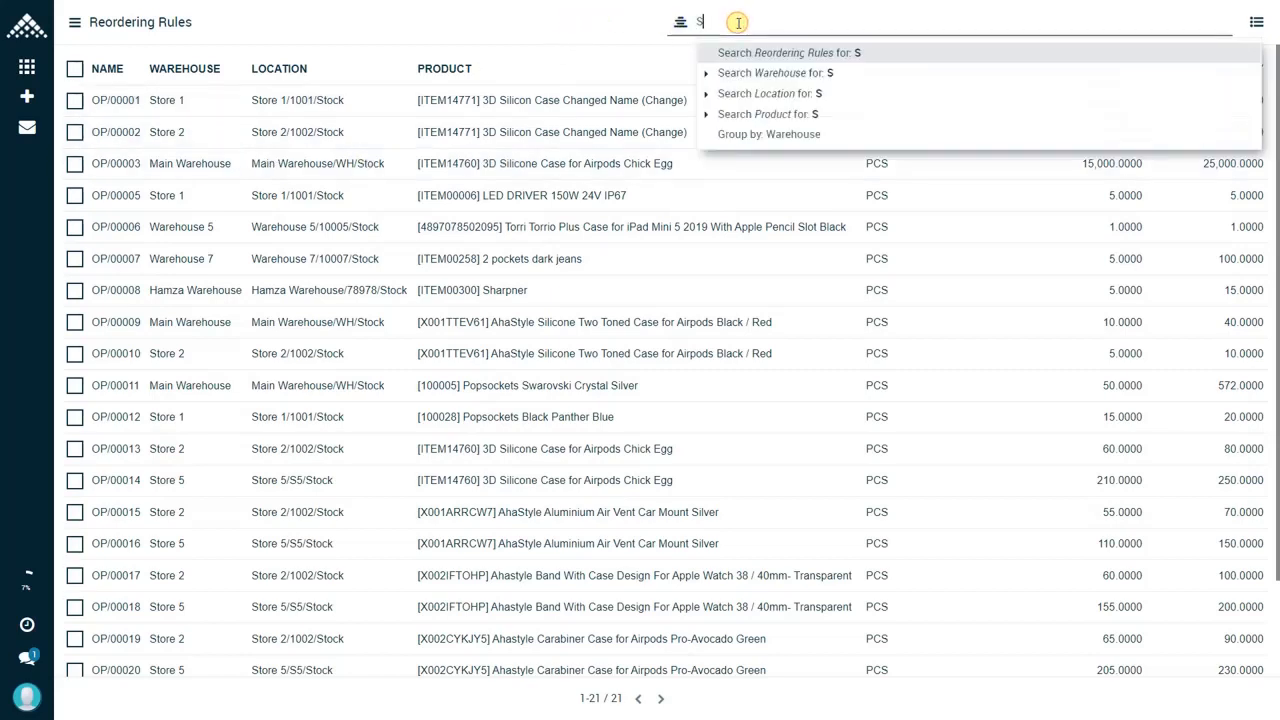
text(tore 1)
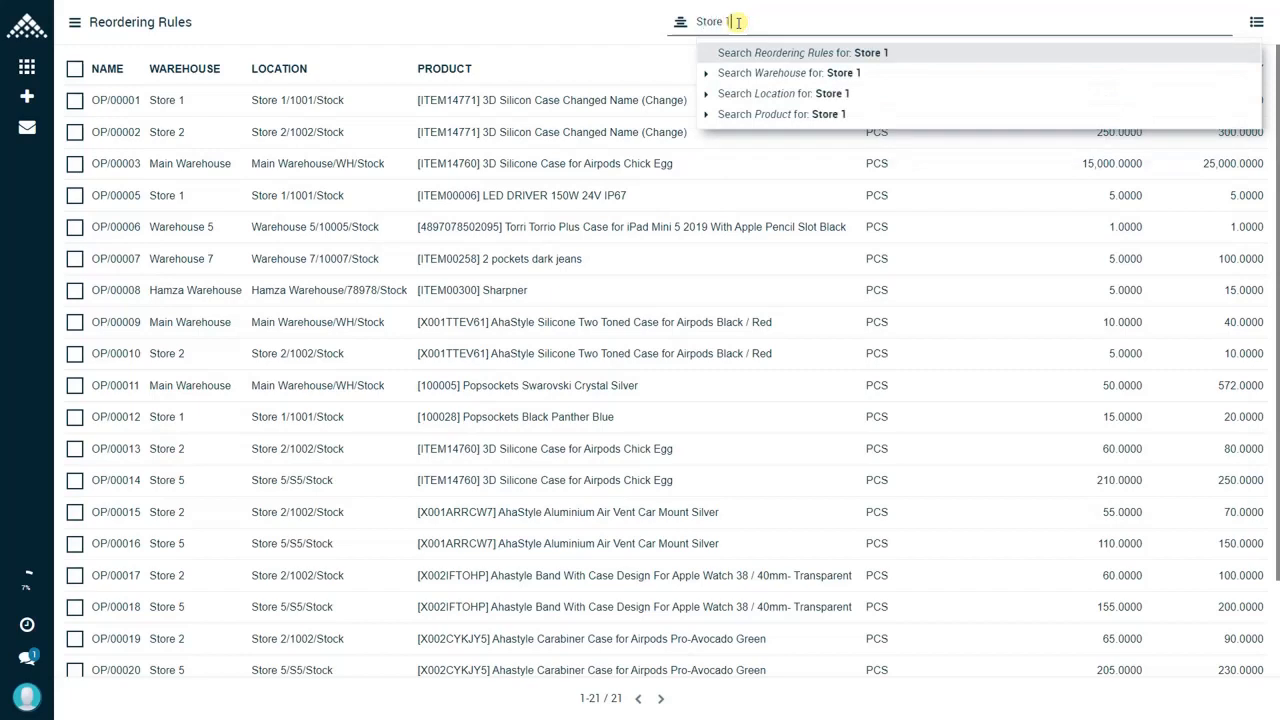
click(803, 80)
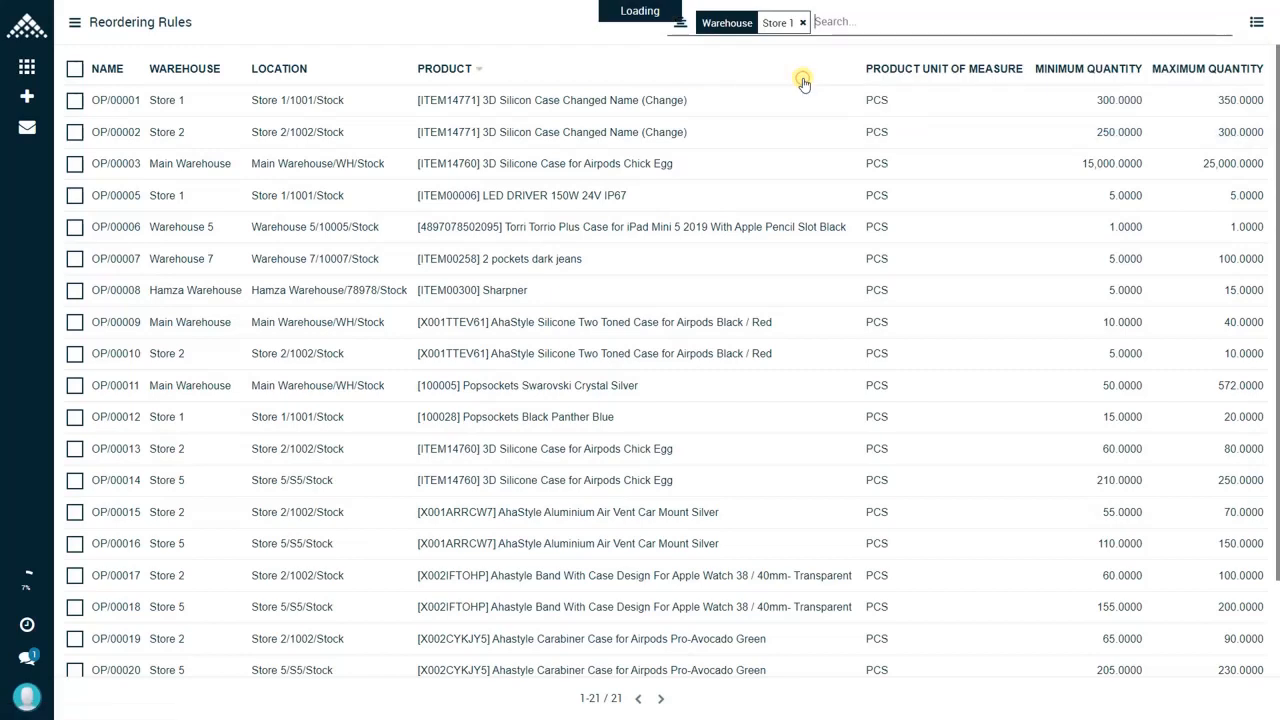
Step: Select all the reordering rules listed for Store 1, and remove the warehouse filter
click(75, 69)
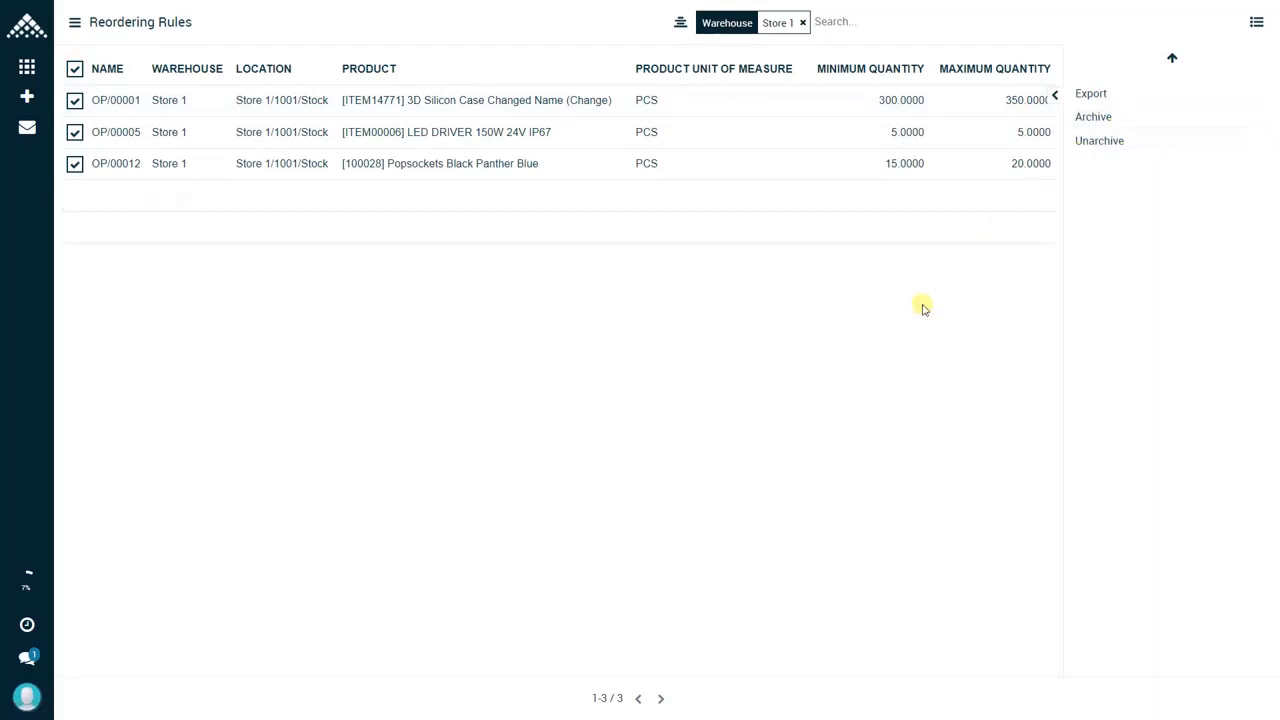
click(802, 22)
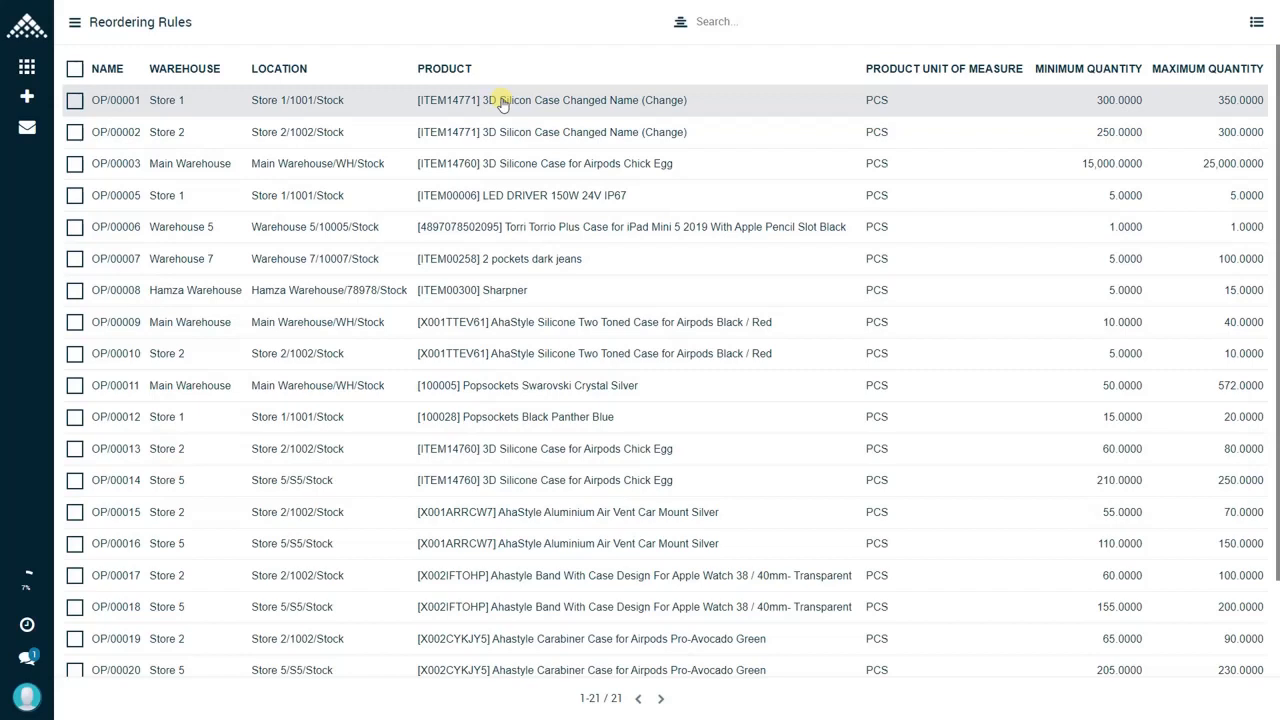
Step: Filter the reordering rules by product "[ITEM14771] 3D Silicon Case Changed Name (Change)" and select all the filtered rules
click(766, 22)
text([ITEM14771] 3D Silicon Case Changed Name (Change))
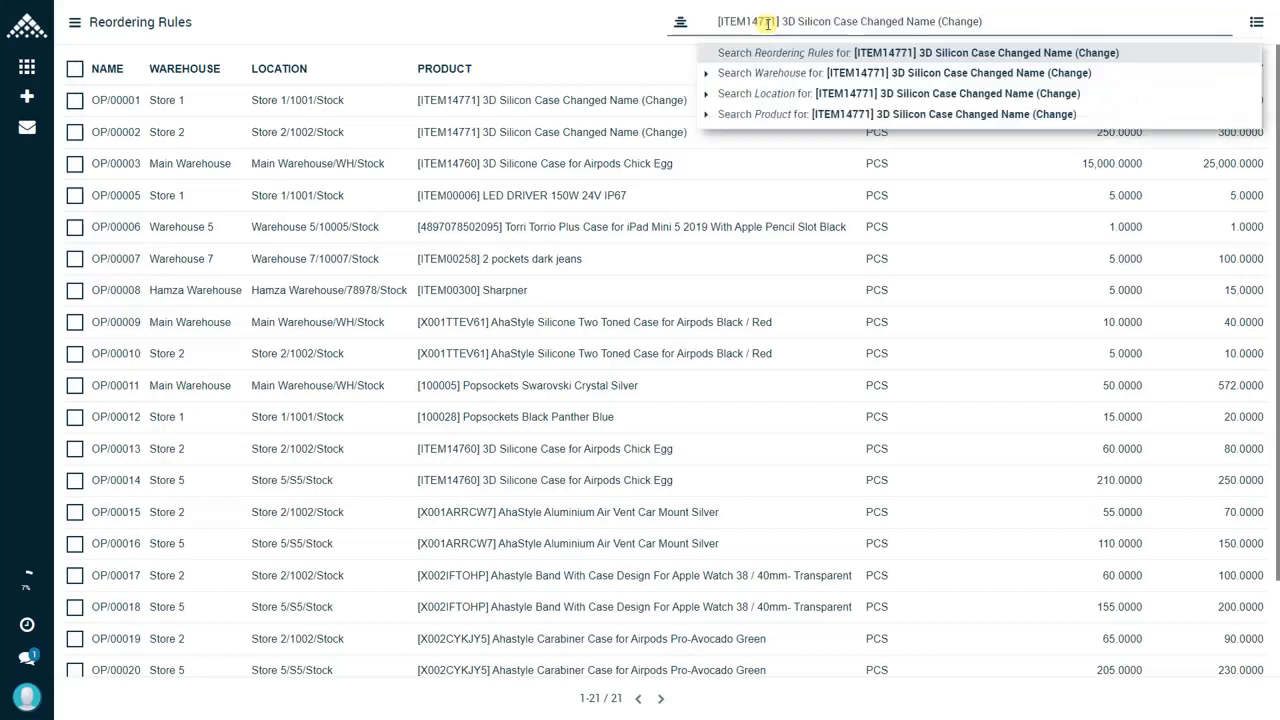
click(790, 116)
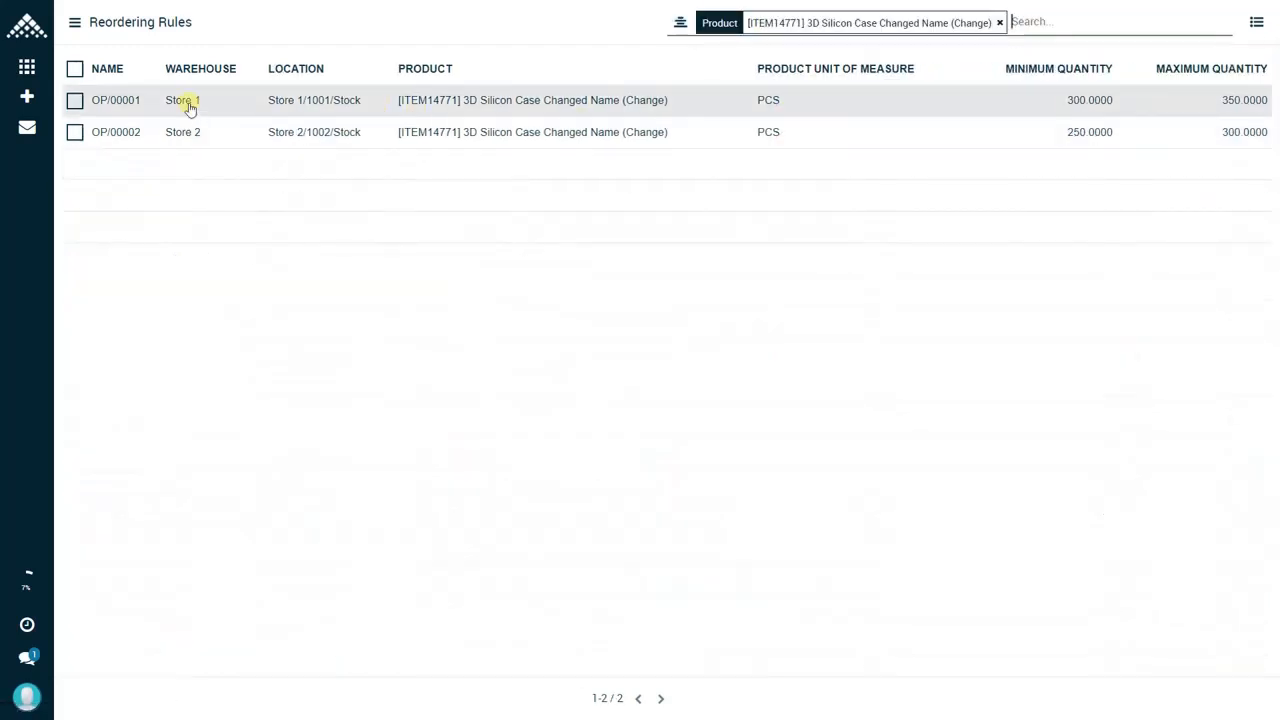
click(75, 69)
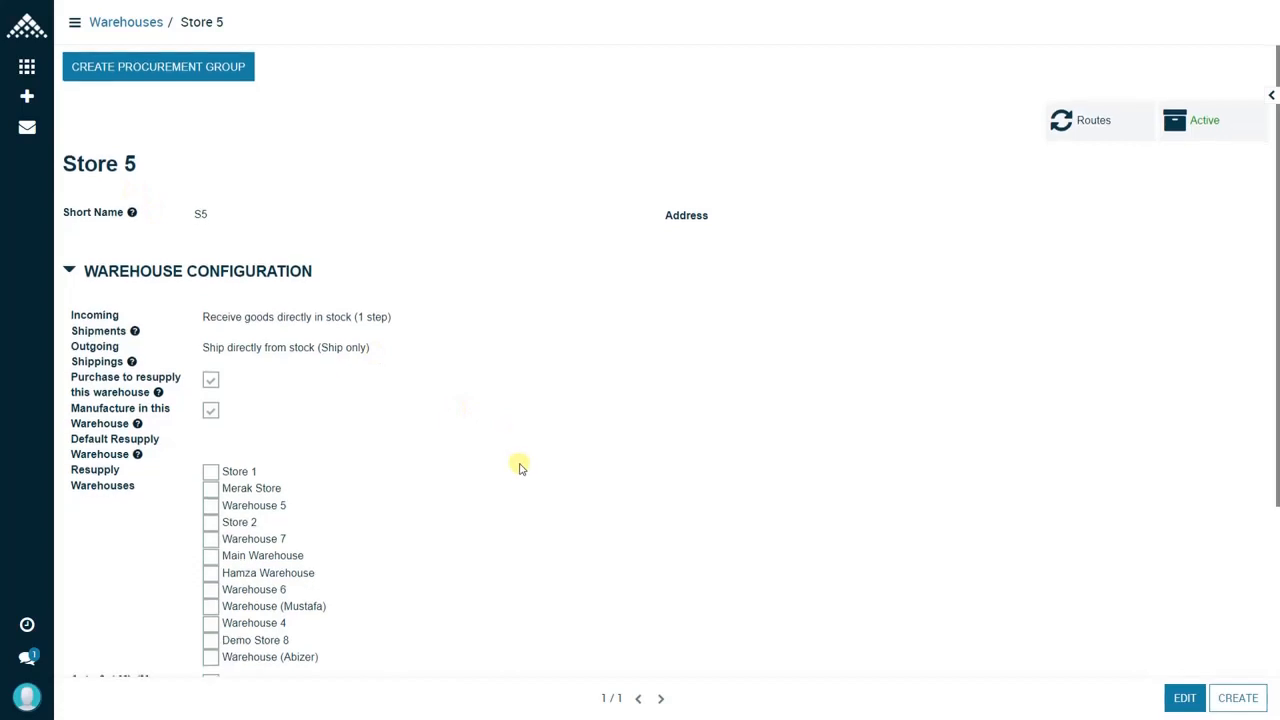
Step: Enable Auto Set Min/Max in the warehouse configuration of Store 5 and save the warehouse
scroll(515, 455, down, 3)
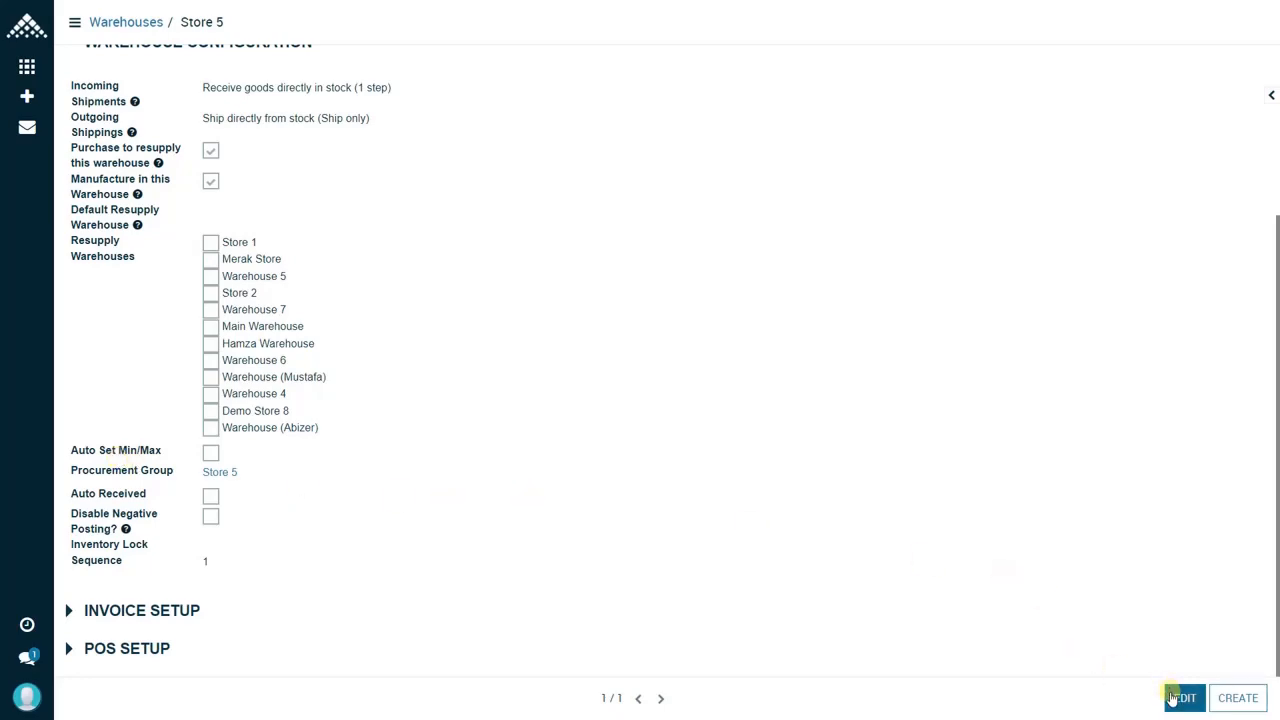
click(1180, 697)
scroll(314, 354, down, 5)
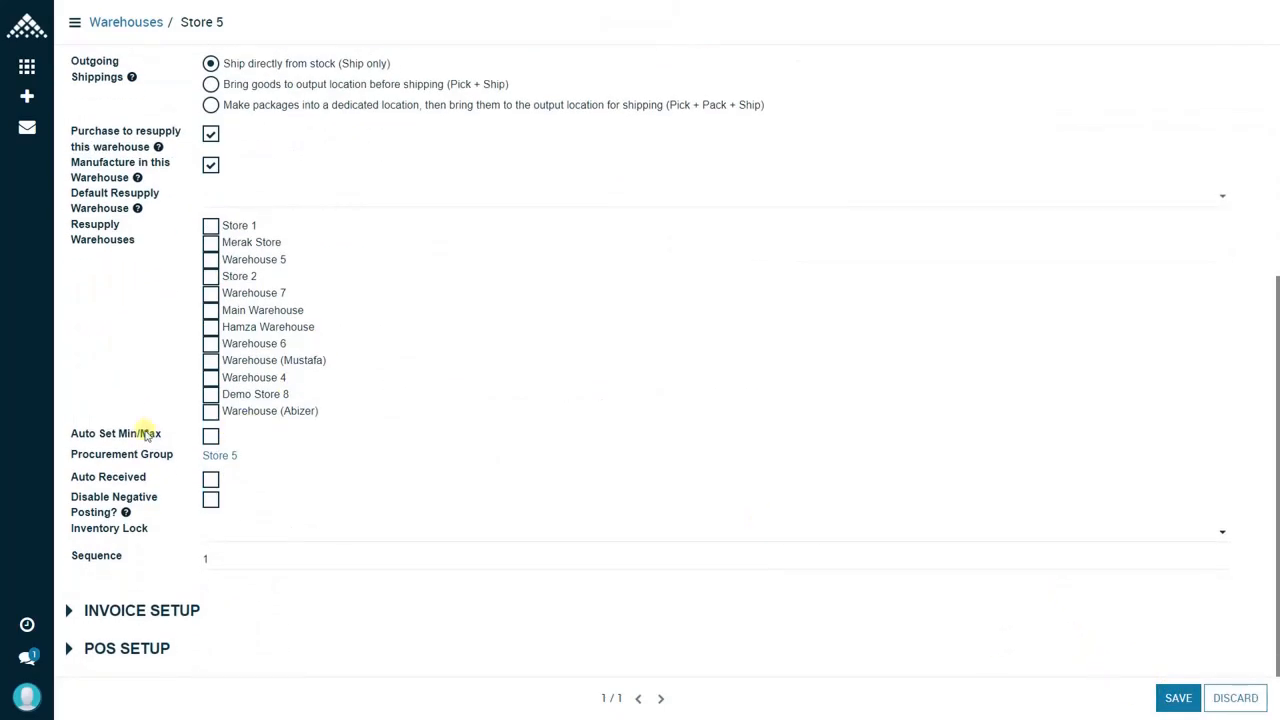
click(148, 433)
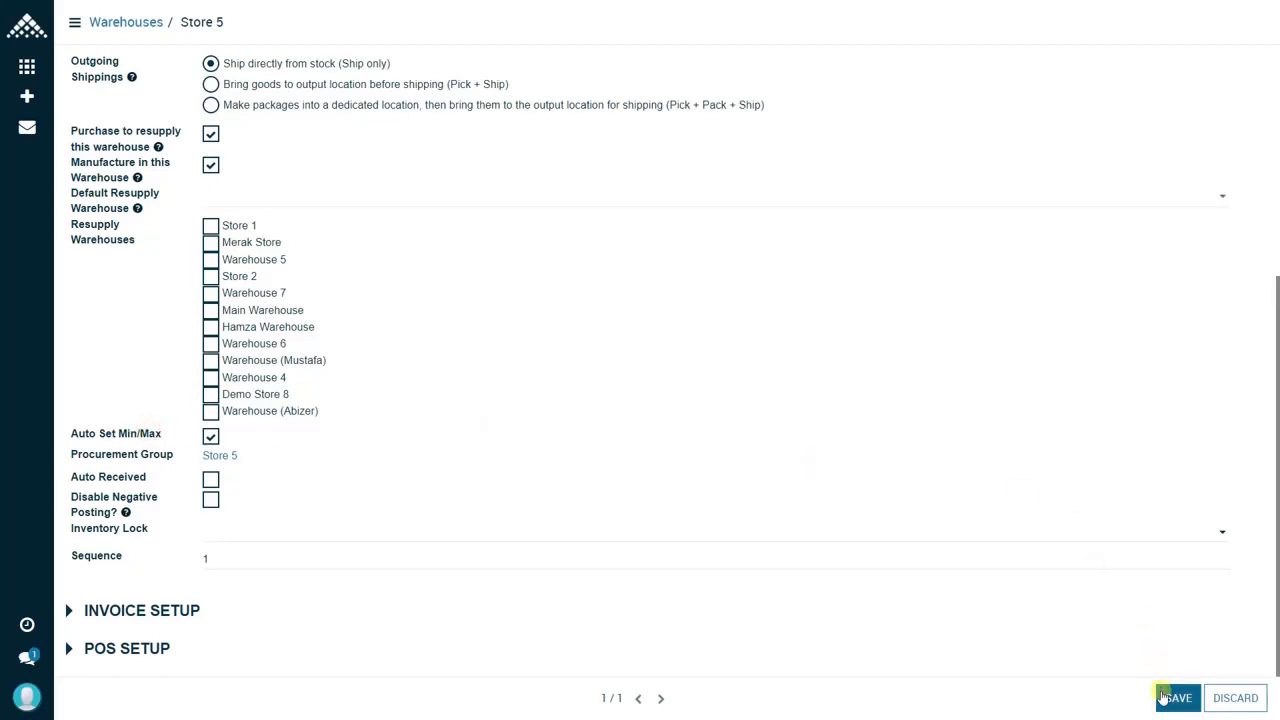
click(1165, 697)
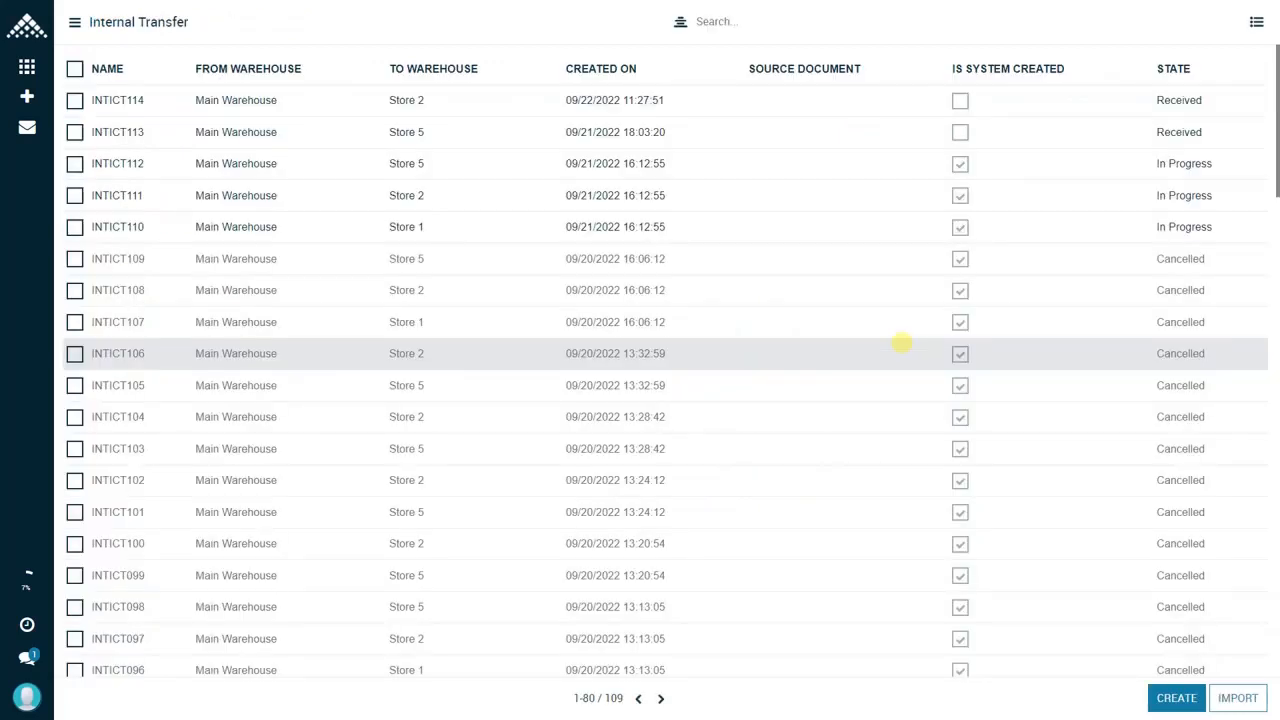
Step: Create an internal transfer from Main Warehouse to Store 5 with Auto Received enabled
click(1168, 703)
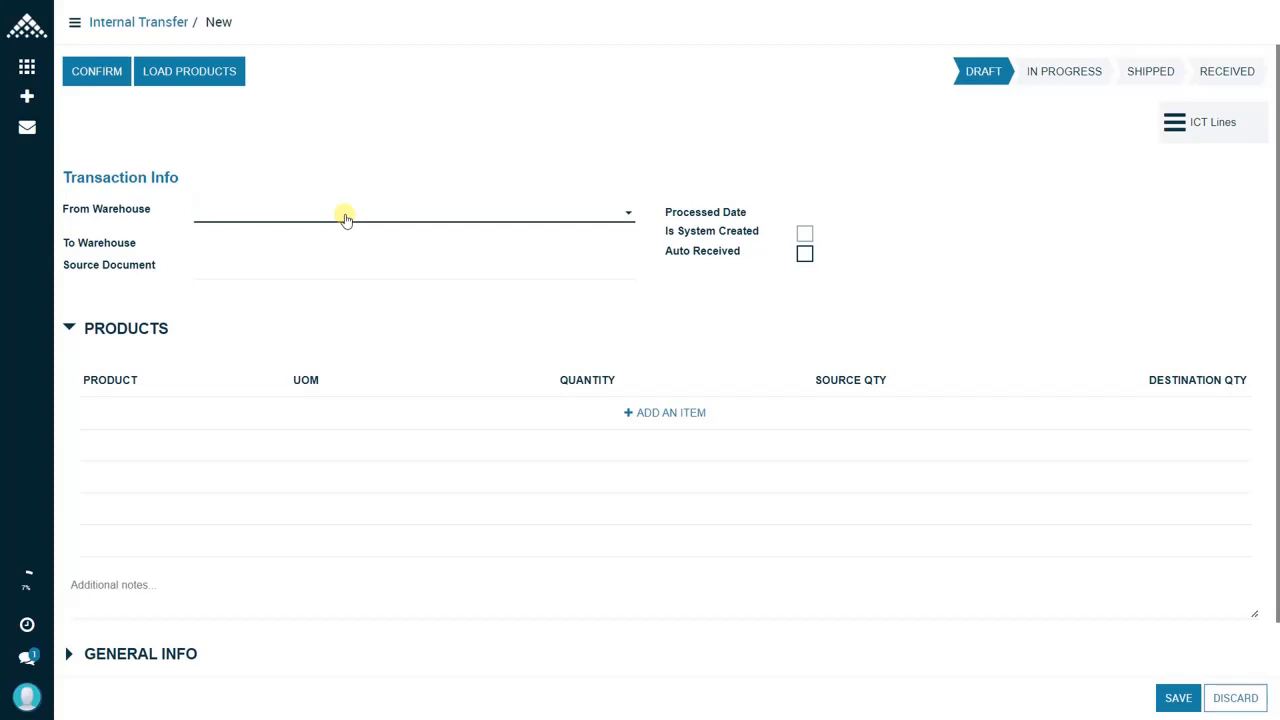
click(345, 217)
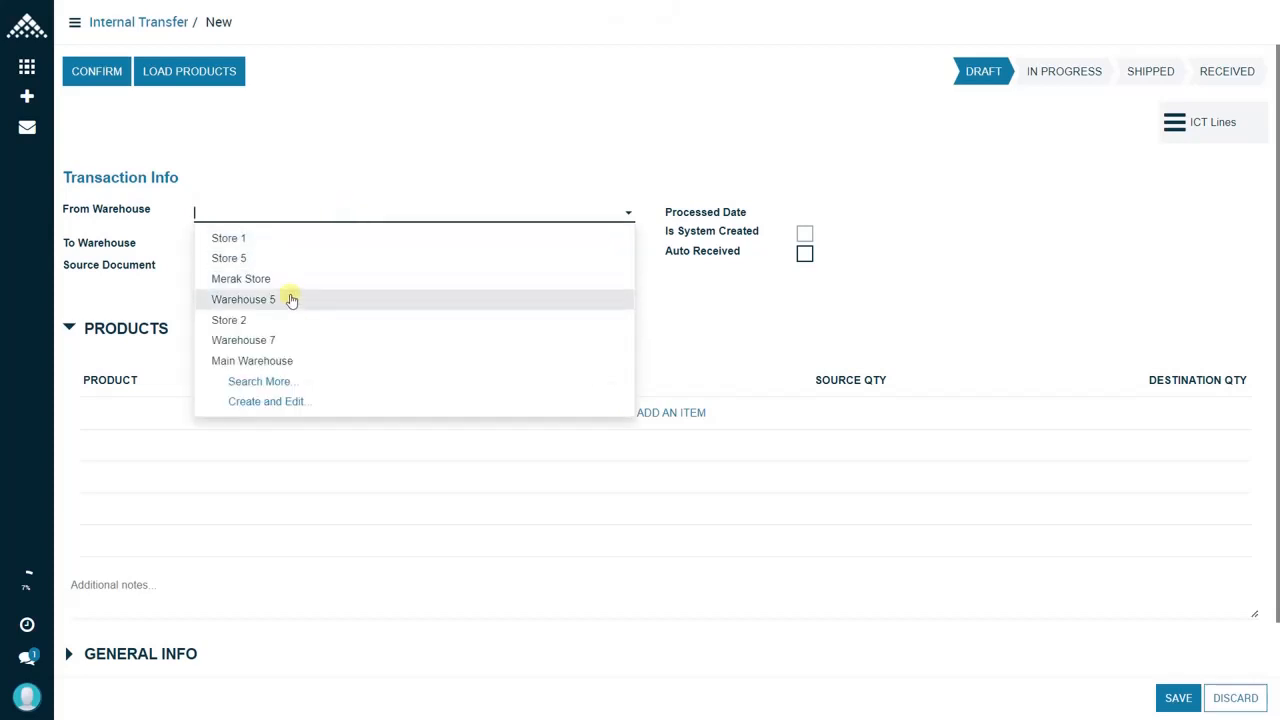
click(287, 359)
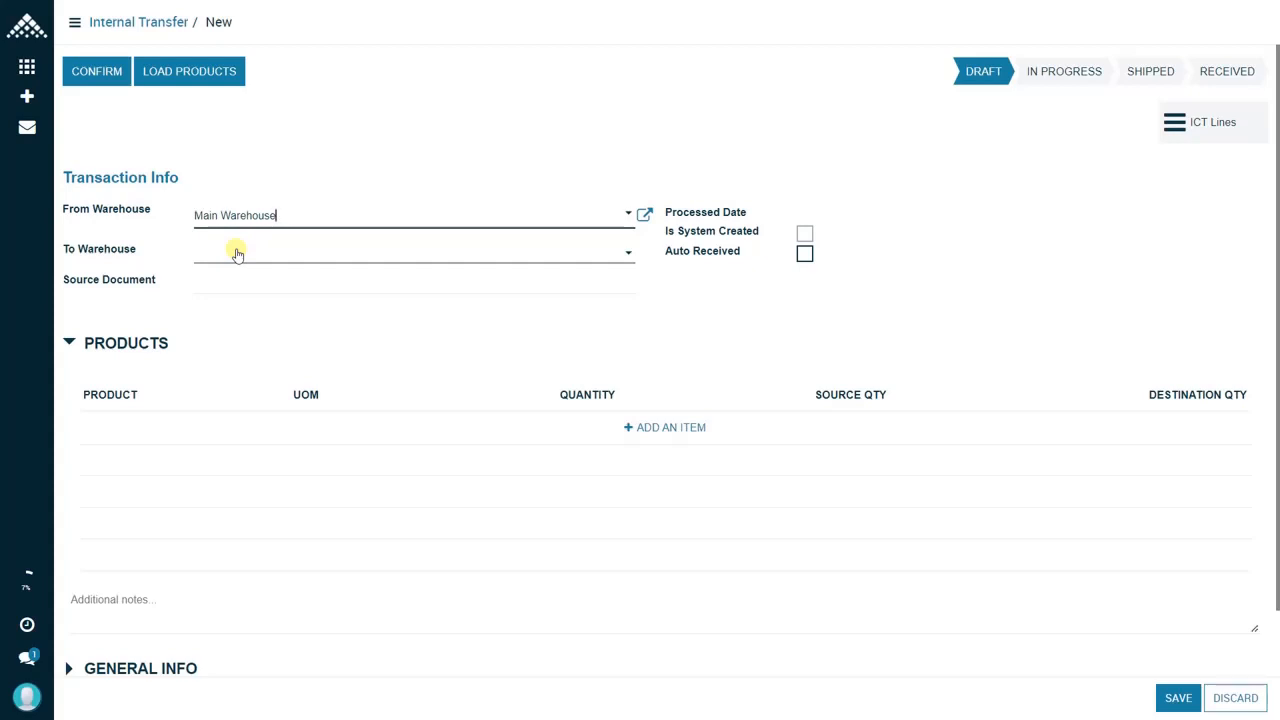
click(237, 254)
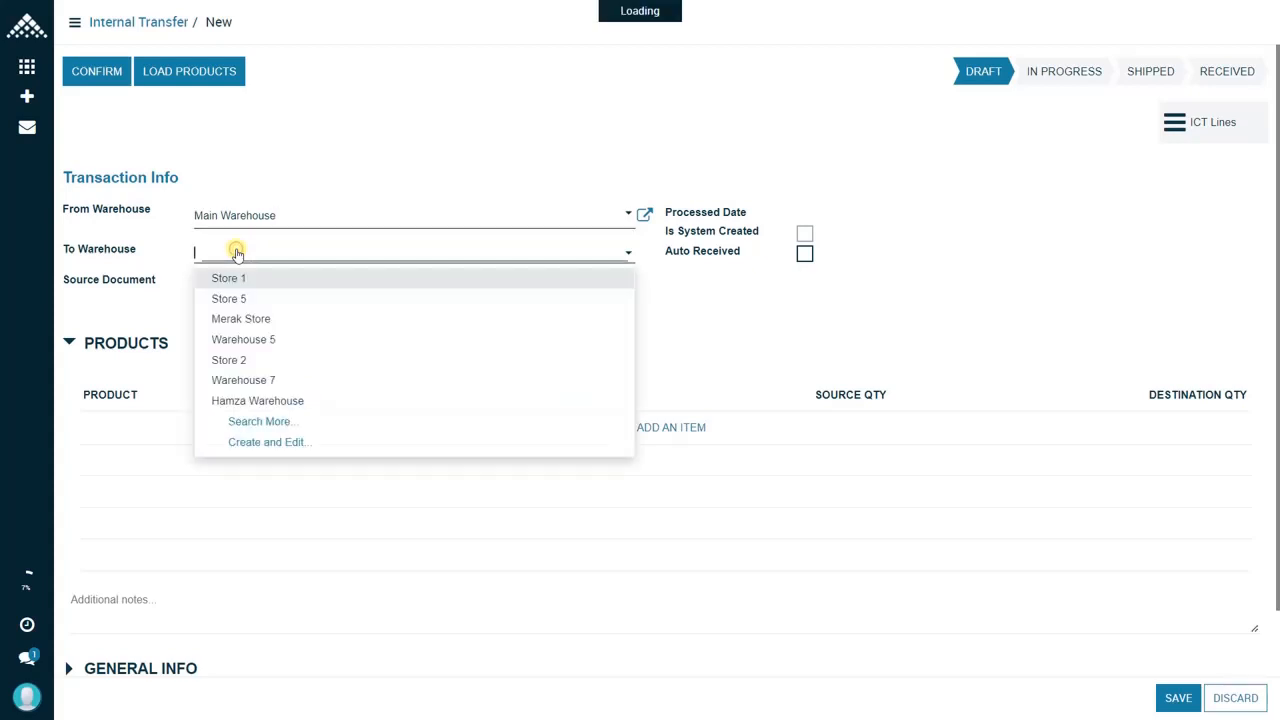
click(255, 300)
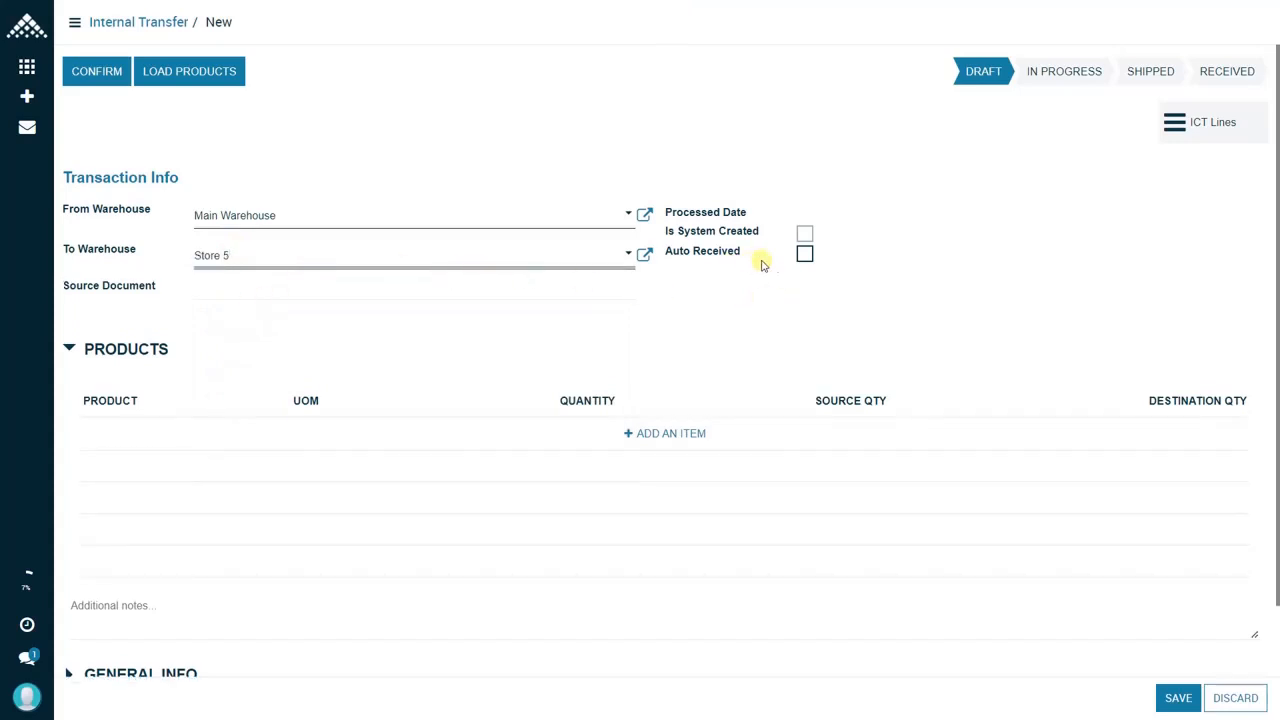
click(805, 255)
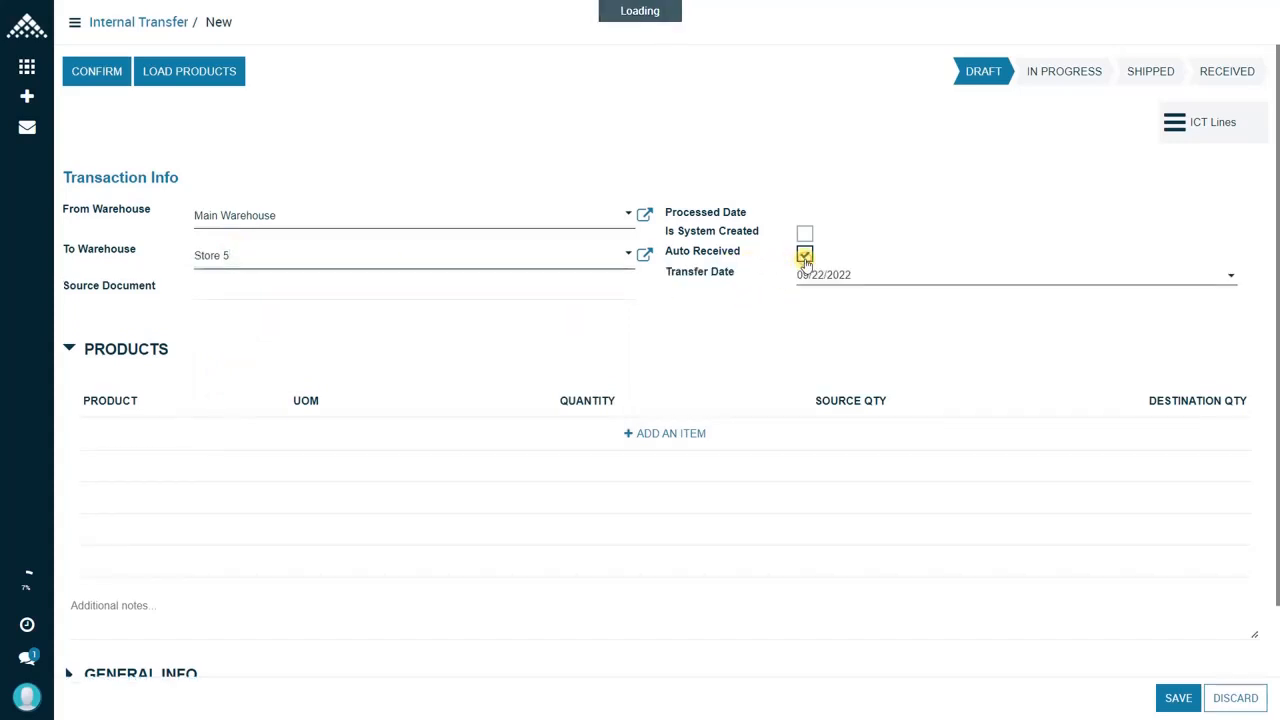
Step: Add the product "[ITEM00257] 2 pockets dark jeans" to the transfer with a quantity of 5
click(658, 432)
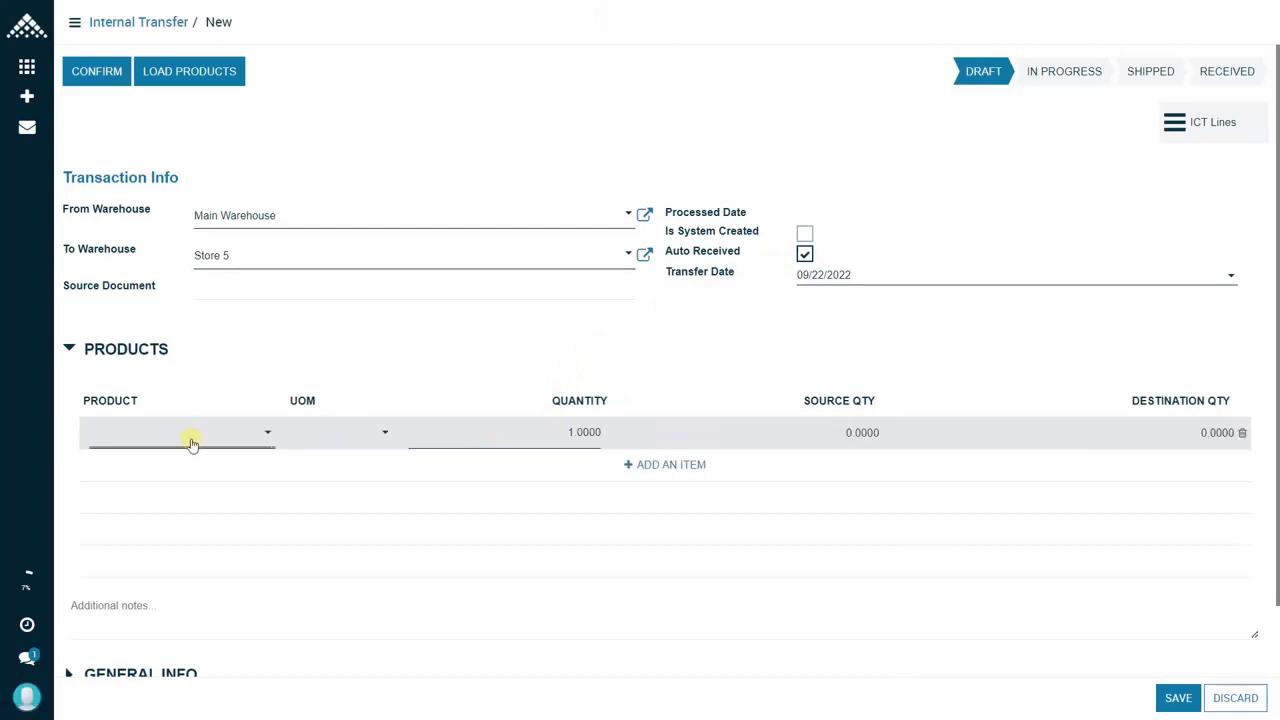
text([ITEM00257] 2 pockets dark jeans)
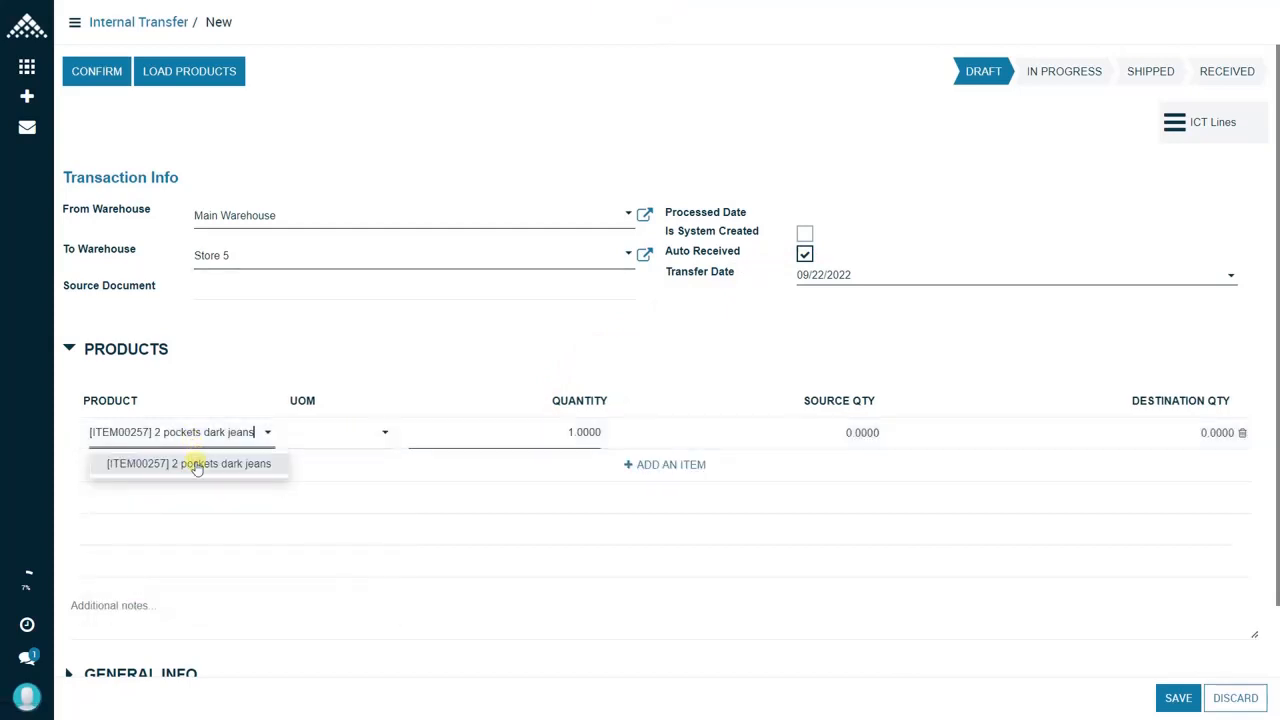
click(195, 462)
click(551, 432)
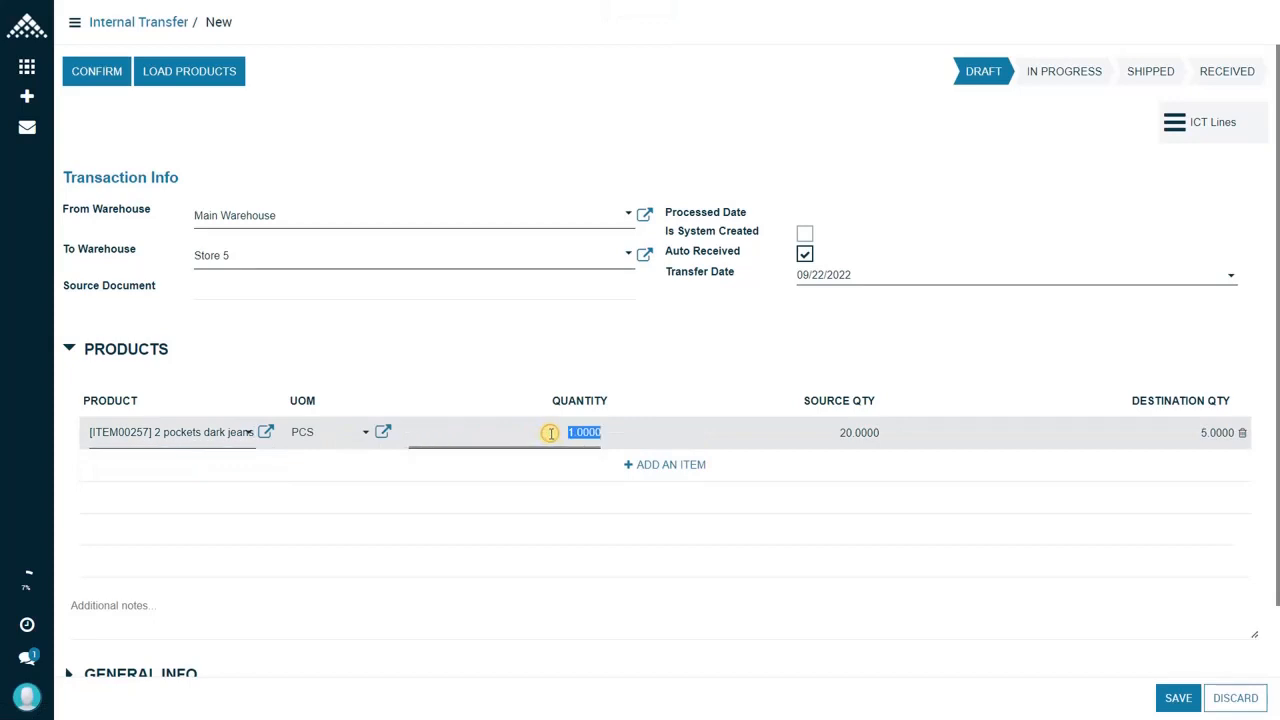
text(5)
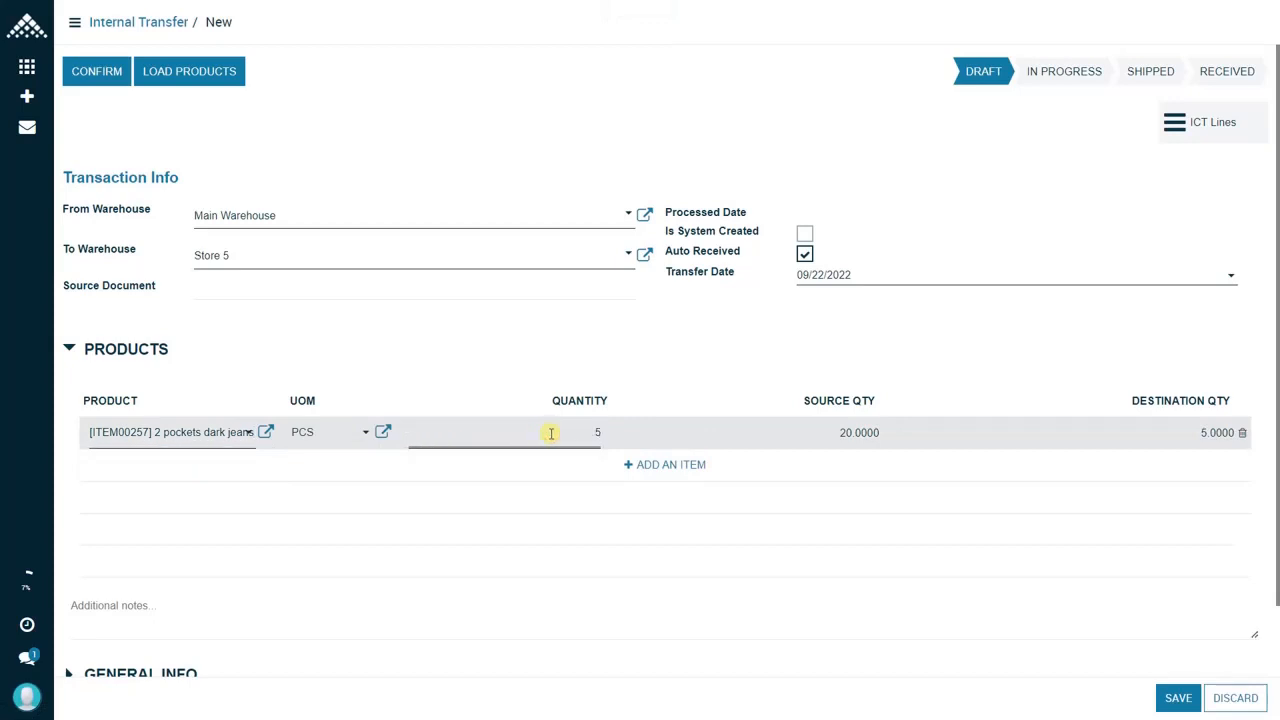
click(806, 391)
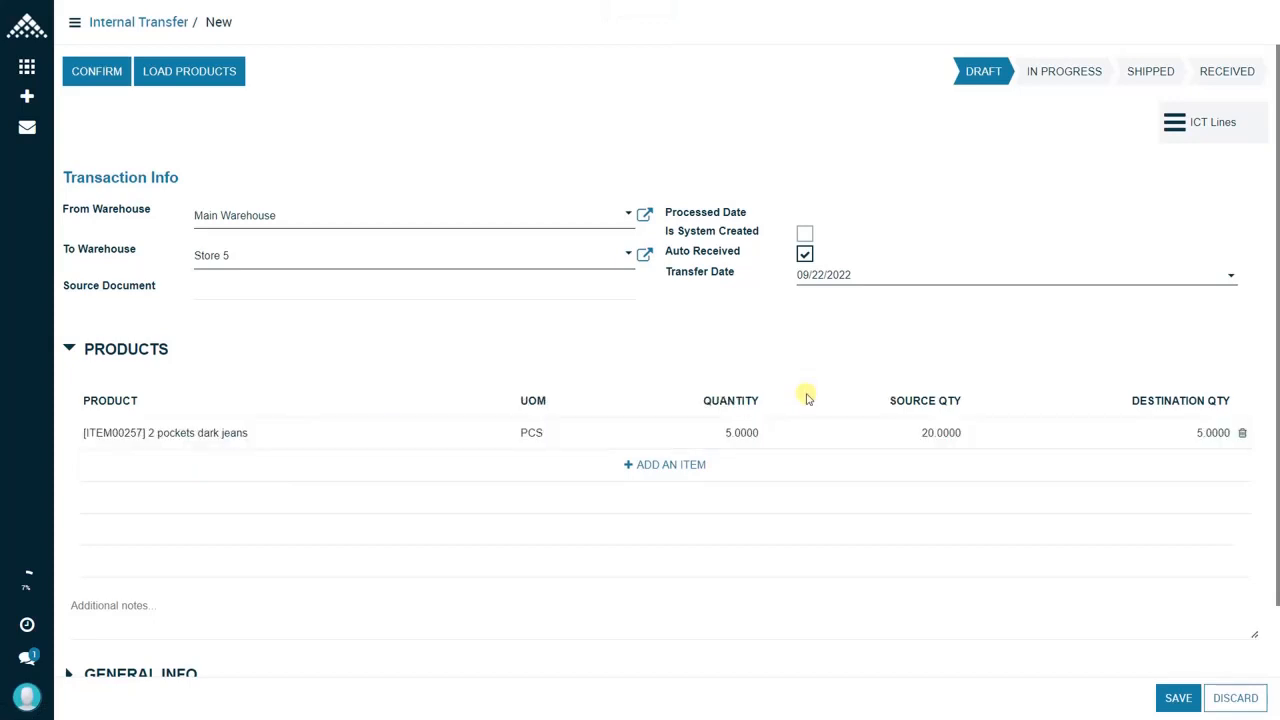
Step: Save and confirm the internal transfer to Store 5
click(1178, 698)
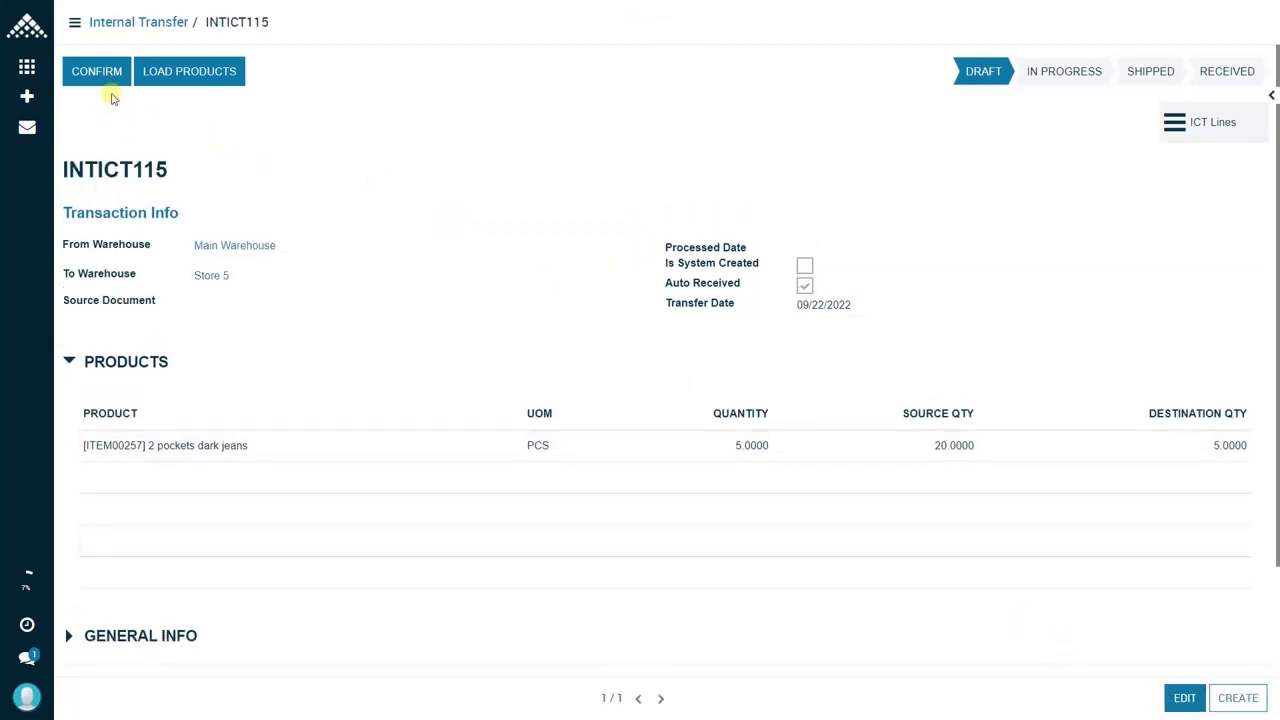
click(105, 78)
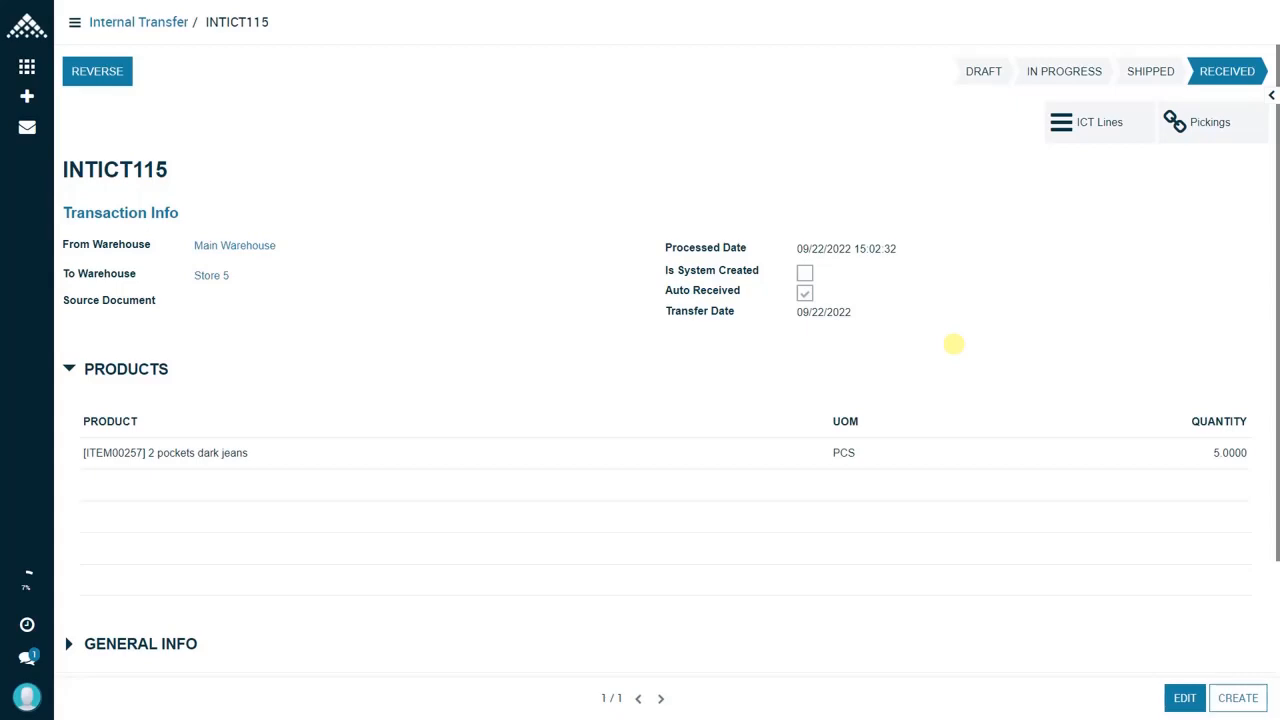
Step: Find product ITEM00257 in the Products list, open its record and open its reordering rules
mouse_move(410, 3)
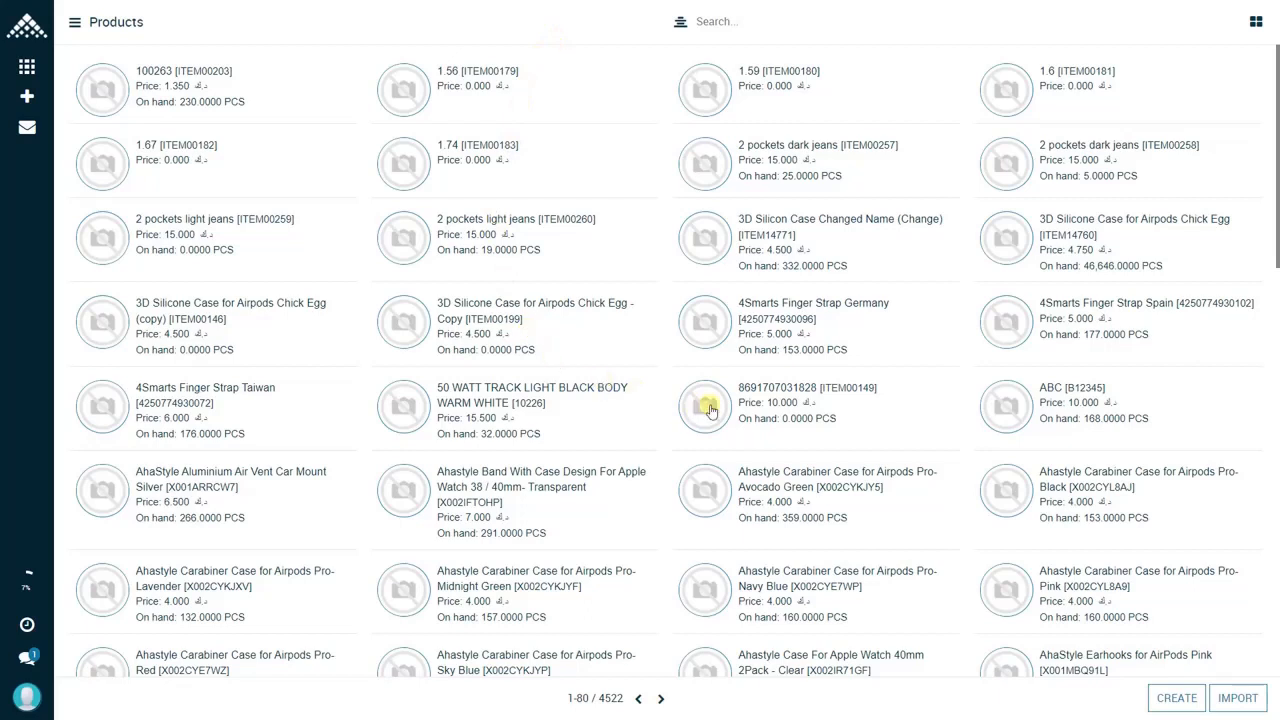
click(746, 17)
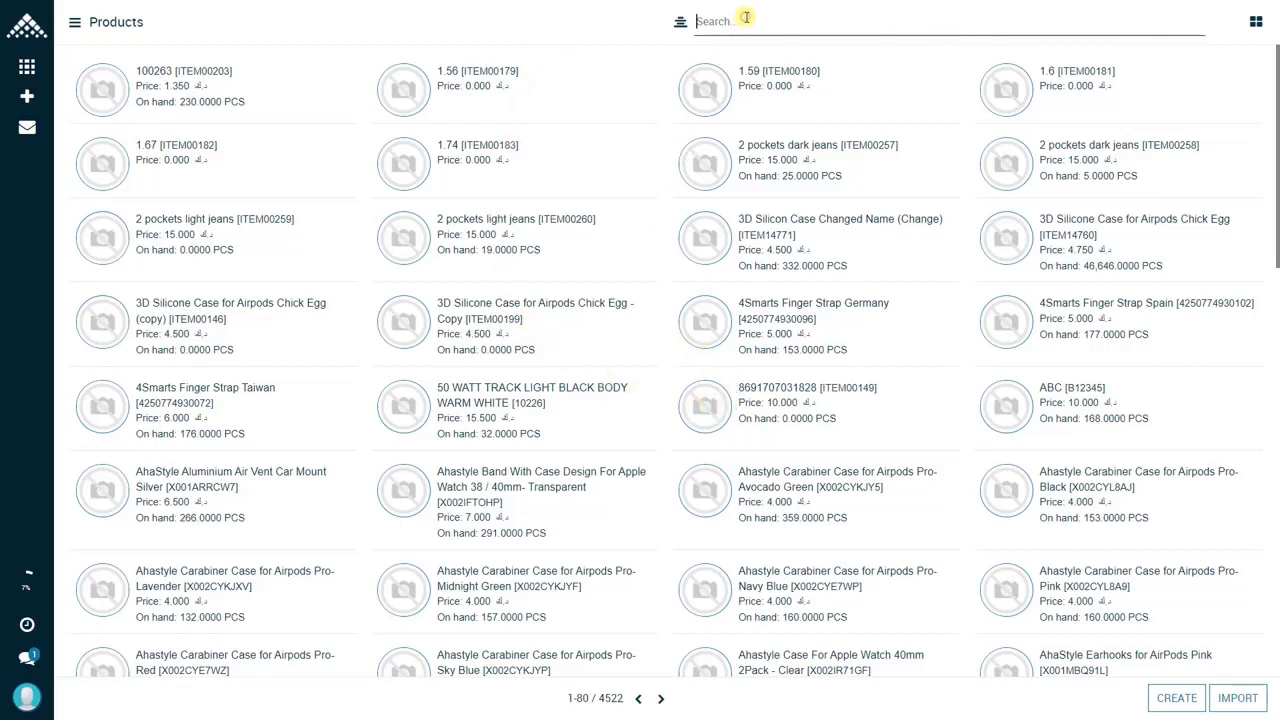
text(ITEM00257)
click(762, 52)
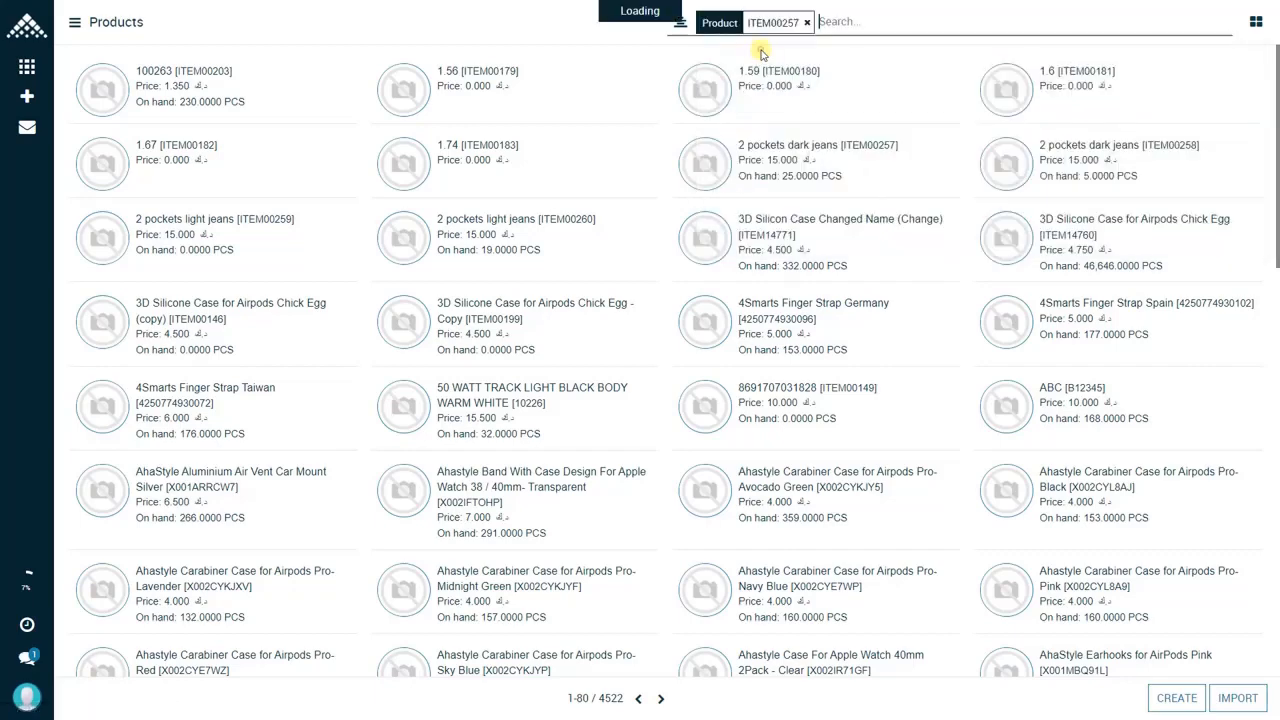
click(200, 87)
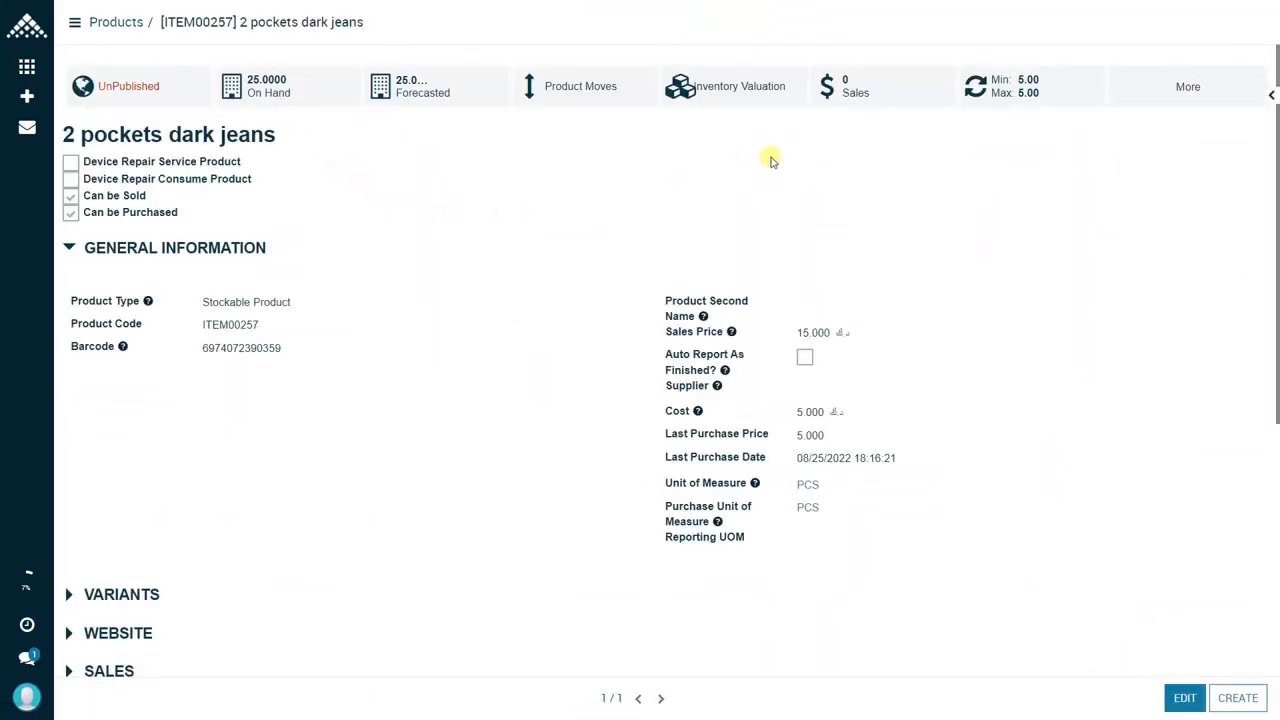
click(1002, 94)
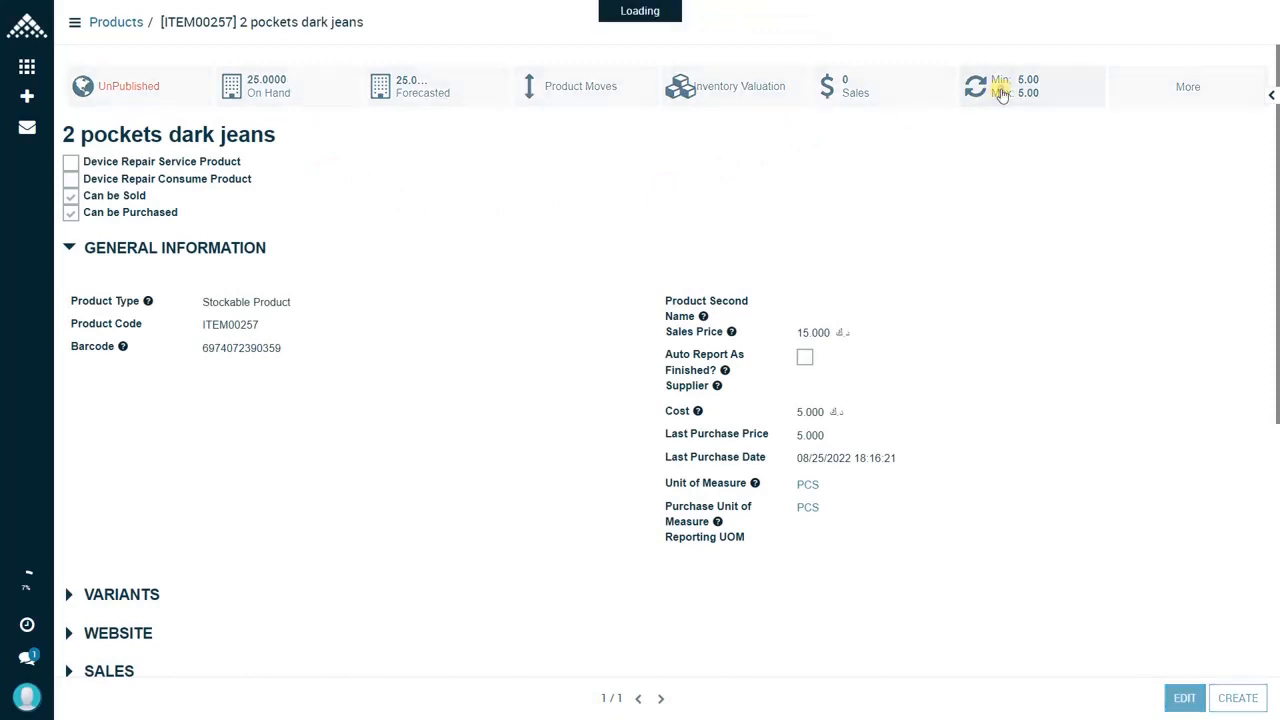